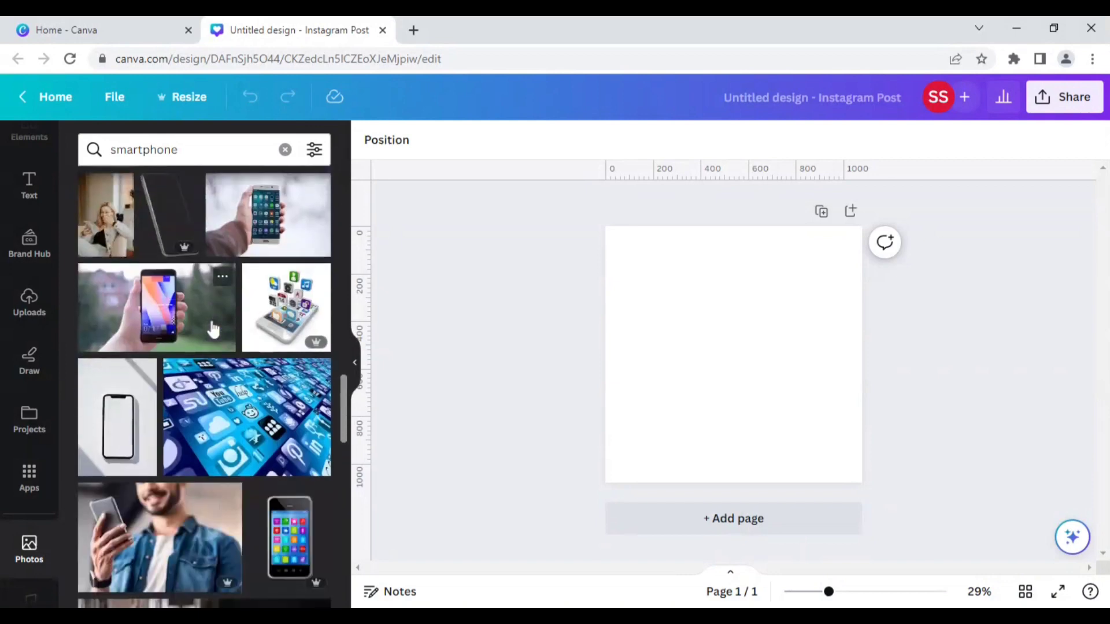
Step: Browse the smartphone photo results and add the photo of a white phone on a light blue background to the page
{"action": "scroll", "coordinate": [213, 327], "scroll_direction": "down", "scroll_amount": 10}
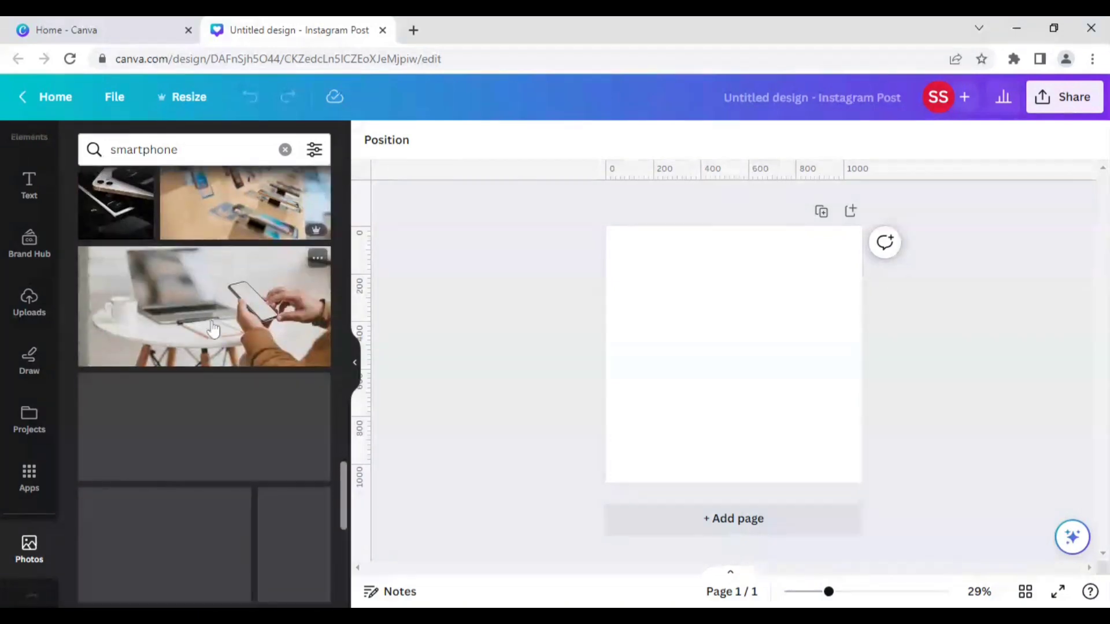
{"action": "scroll", "coordinate": [213, 327], "scroll_direction": "down", "scroll_amount": 12}
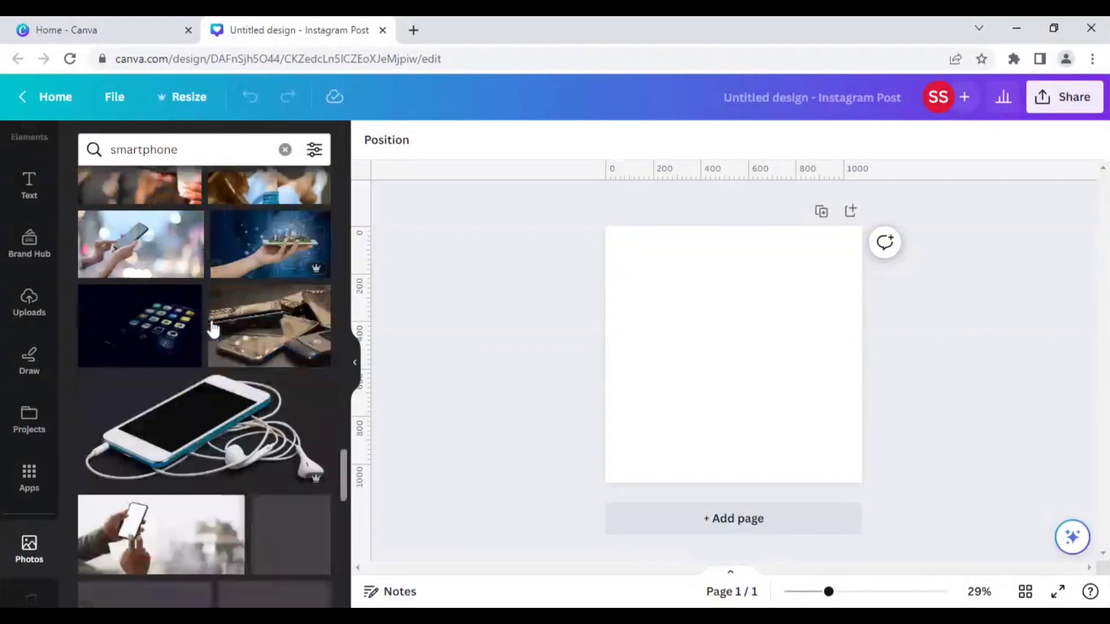
{"action": "scroll", "coordinate": [213, 327], "scroll_direction": "down", "scroll_amount": 12}
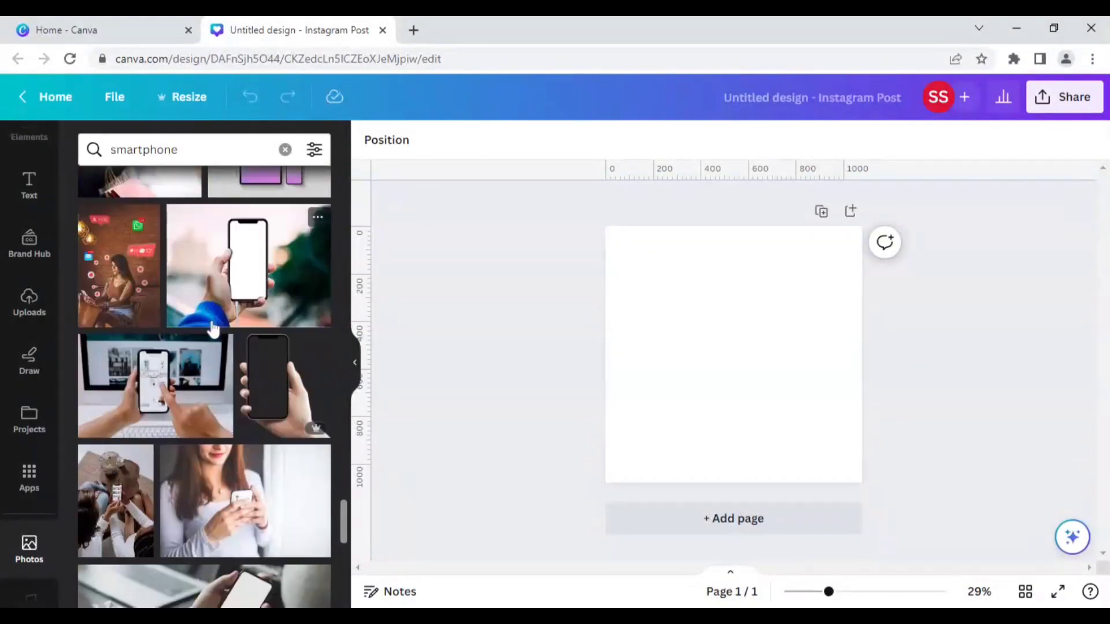
{"action": "scroll", "coordinate": [213, 327], "scroll_direction": "down", "scroll_amount": 12}
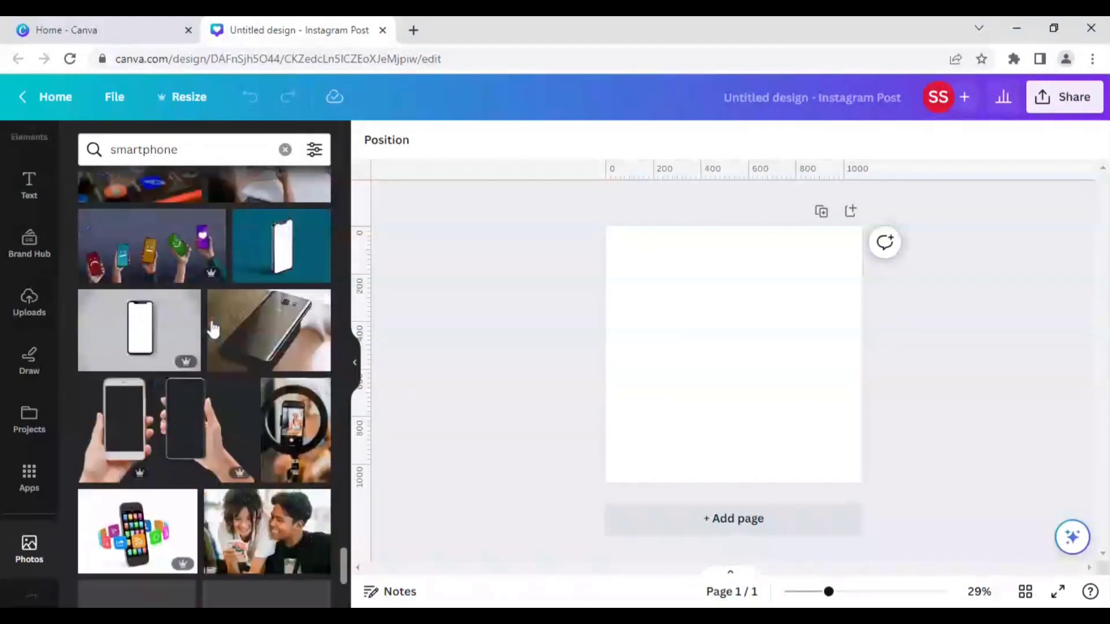
{"action": "scroll", "coordinate": [213, 327], "scroll_direction": "down", "scroll_amount": 2}
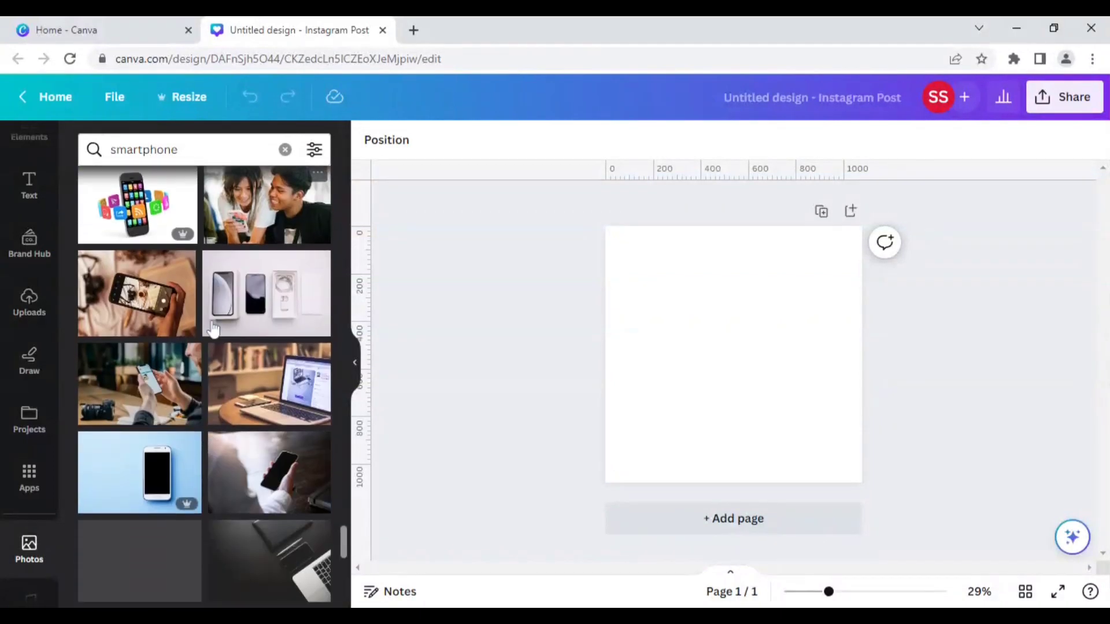
{"action": "left_click", "coordinate": [151, 474]}
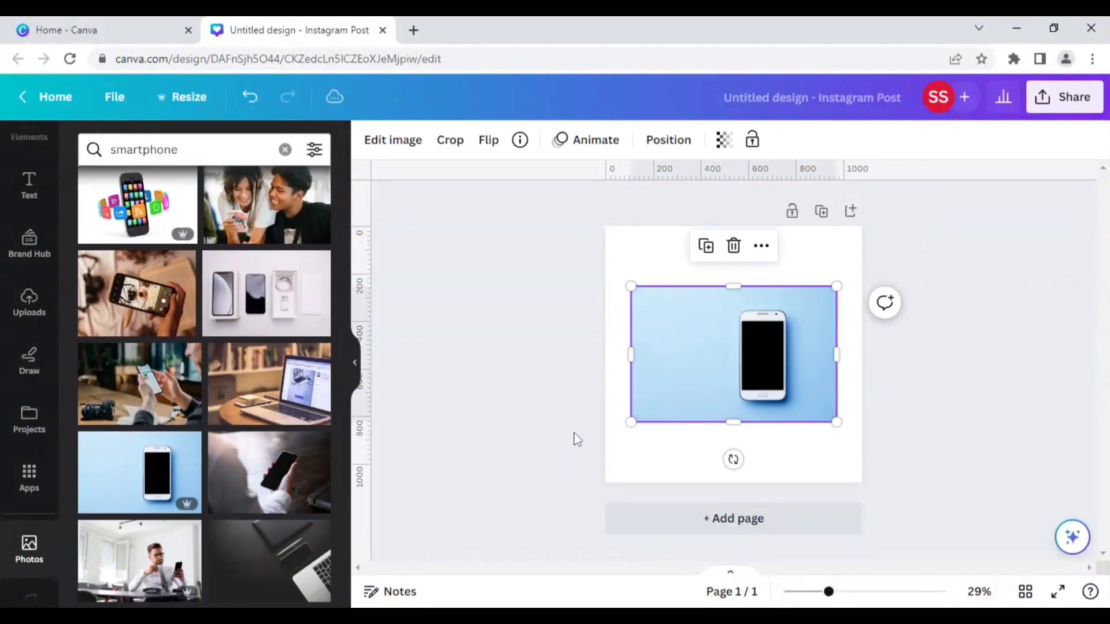
Step: Remove the blue background from the phone photo and apply the result
{"action": "left_click", "coordinate": [384, 140]}
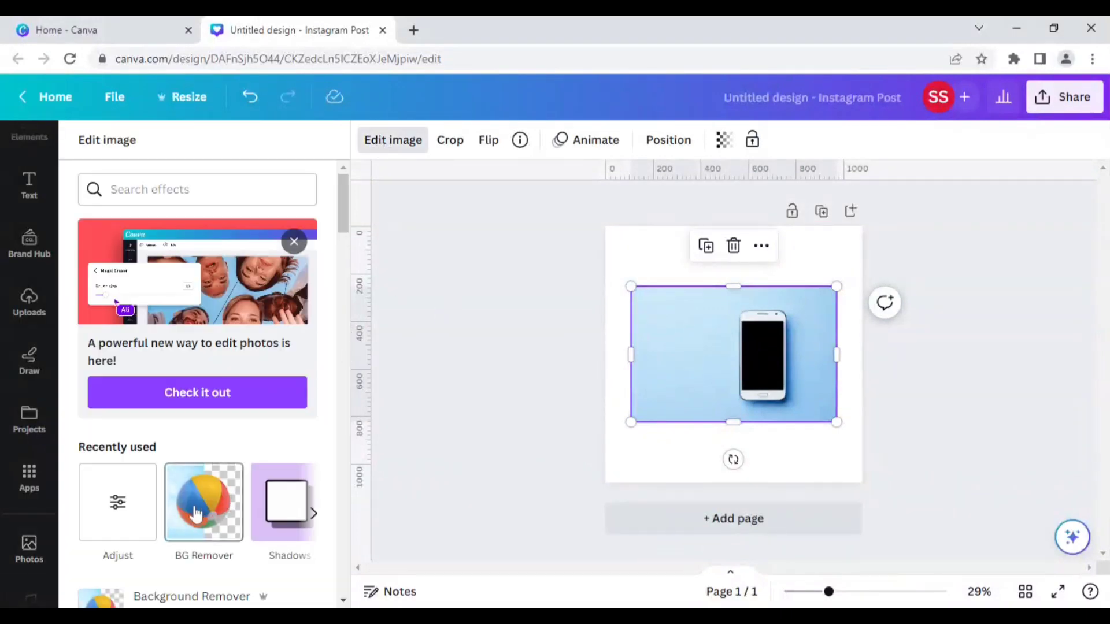
{"action": "left_click", "coordinate": [214, 515]}
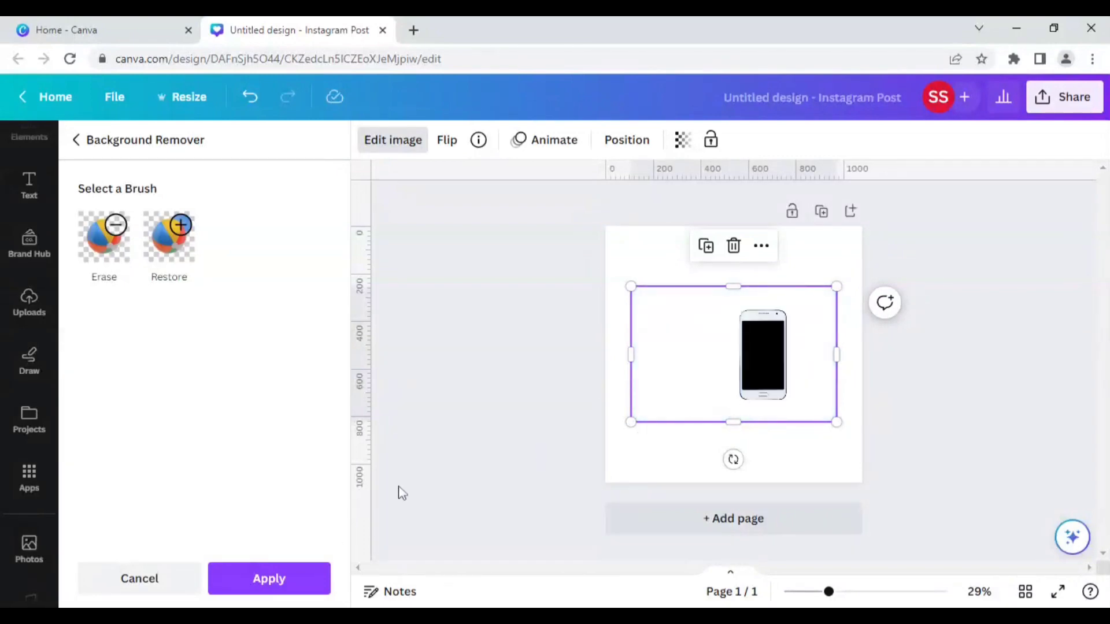
{"action": "left_click", "coordinate": [304, 579]}
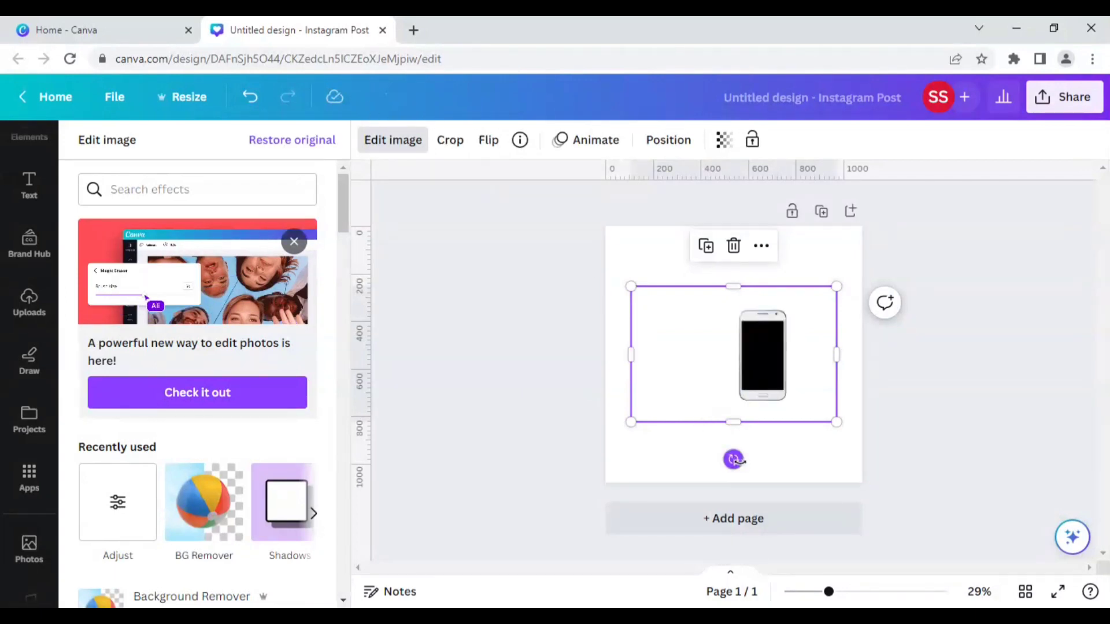
Step: Rotate the phone image clockwise to a diagonal angle and crop away the empty areas on both sides of the phone
{"action": "left_click_drag", "start_coordinate": [733, 460], "coordinate": [651, 424]}
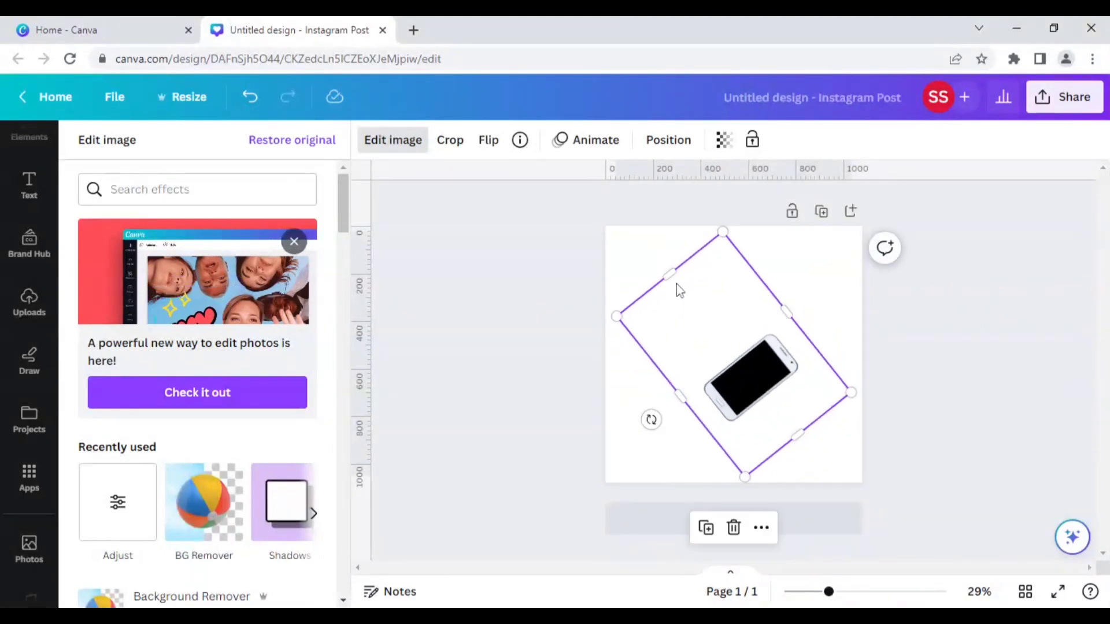
{"action": "left_click_drag", "start_coordinate": [668, 269], "coordinate": [727, 340]}
{"action": "left_click_drag", "start_coordinate": [798, 433], "coordinate": [776, 403]}
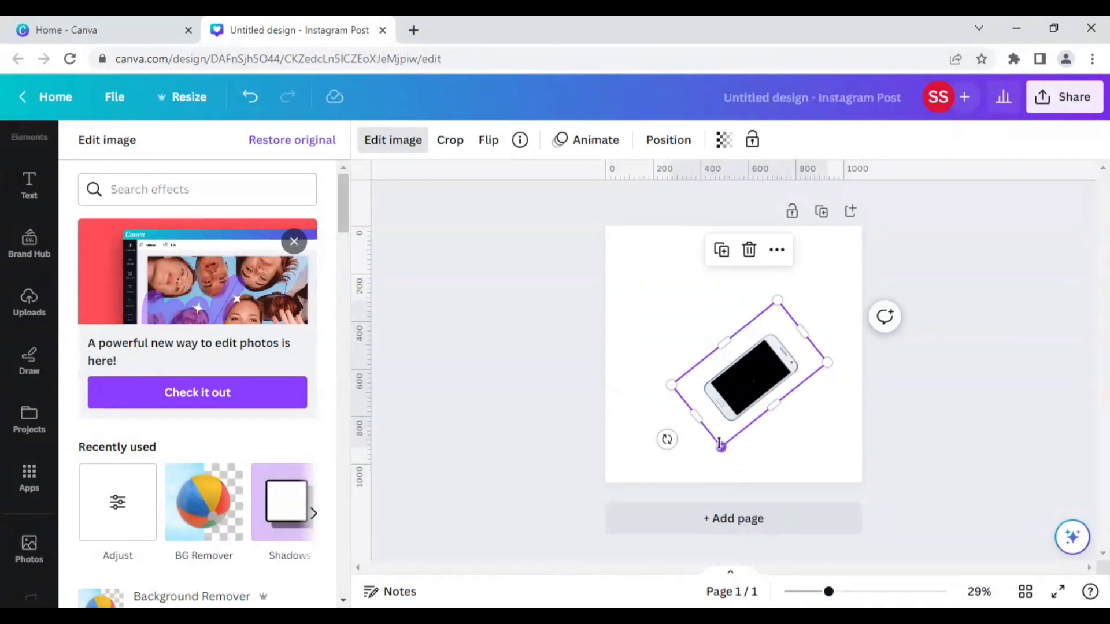
Step: Enlarge the tilted phone image until the phone fills most of the page, and reposition it near the page's centre
{"action": "left_click_drag", "start_coordinate": [719, 444], "coordinate": [680, 606]}
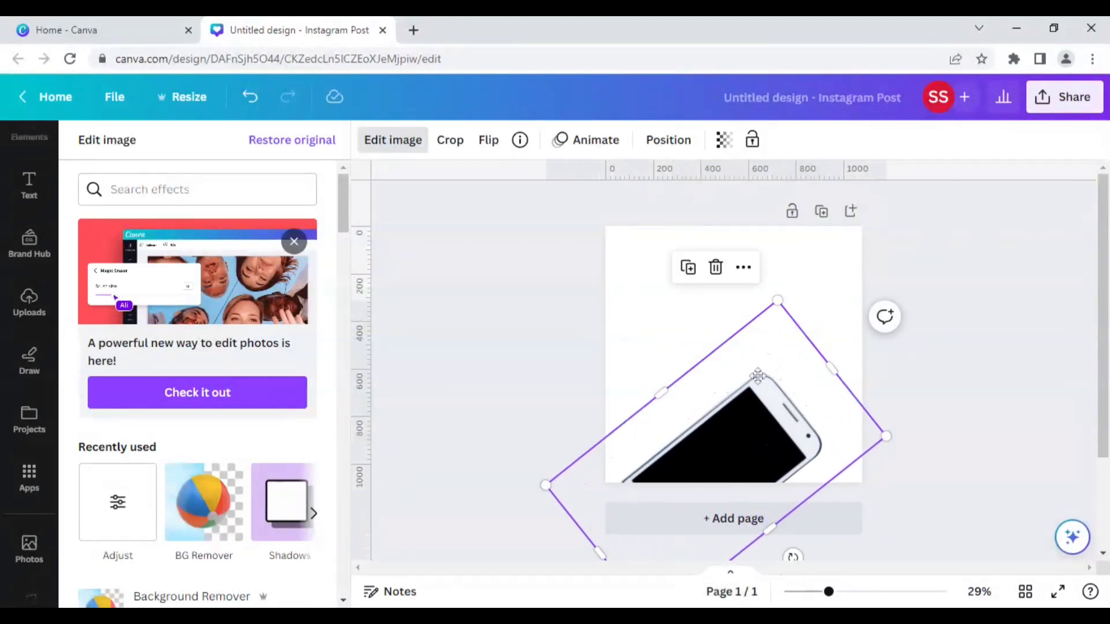
{"action": "left_click_drag", "start_coordinate": [757, 376], "coordinate": [767, 307]}
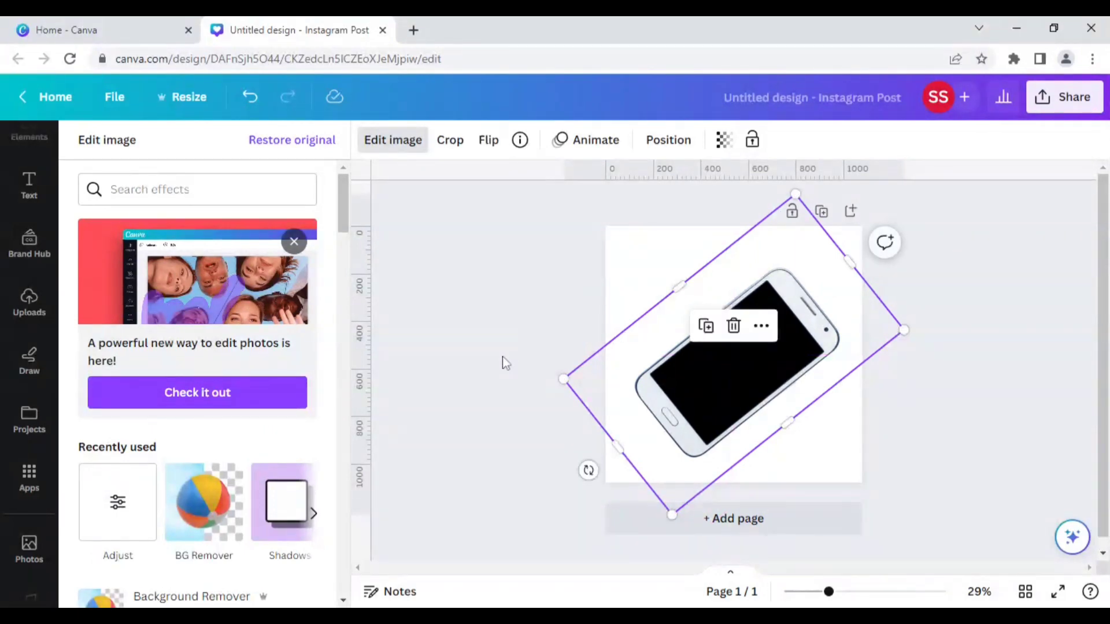
{"action": "left_click_drag", "start_coordinate": [720, 397], "coordinate": [726, 405]}
{"action": "left_click", "coordinate": [514, 385]}
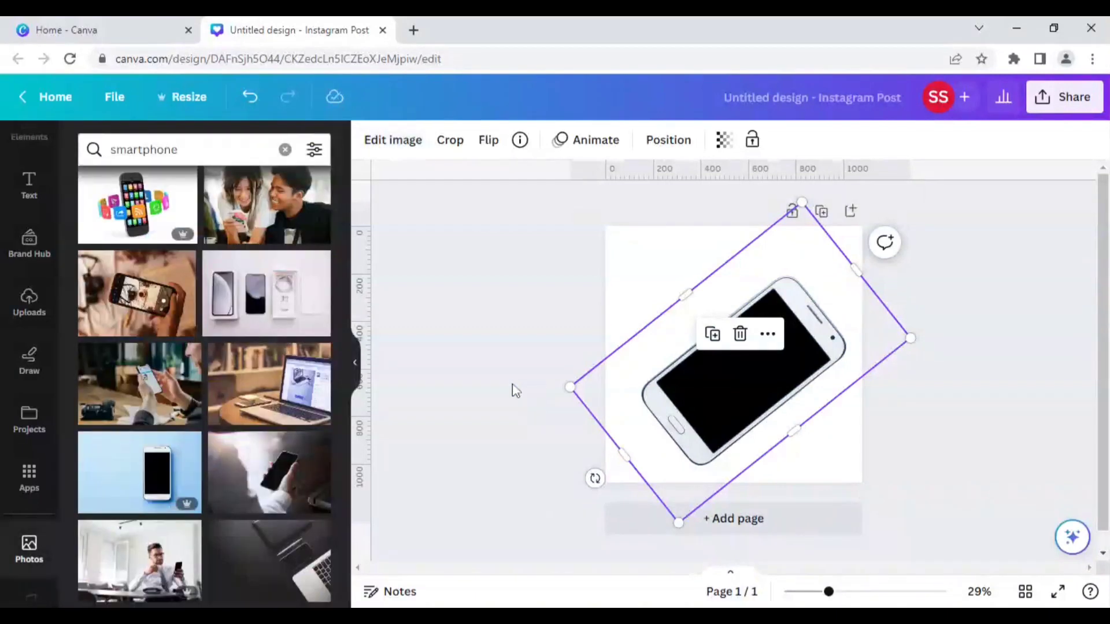
{"action": "left_click", "coordinate": [514, 391]}
Step: Apply a Drop shadow to the phone image with transparency 38 and blur 9
{"action": "left_click", "coordinate": [761, 373]}
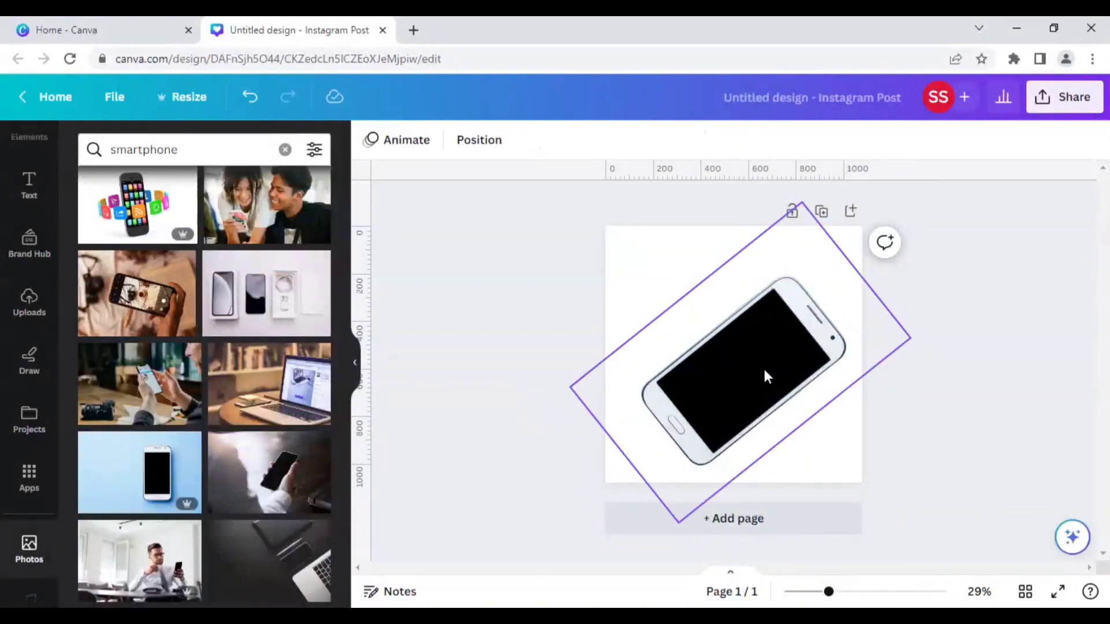
{"action": "left_click", "coordinate": [393, 140]}
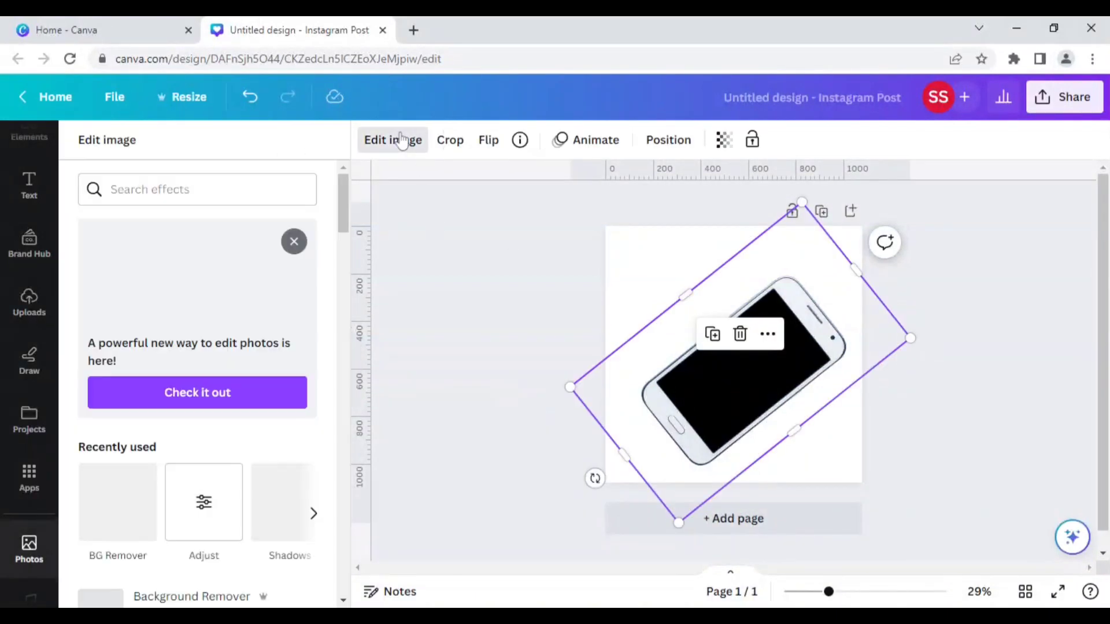
{"action": "left_click", "coordinate": [285, 506]}
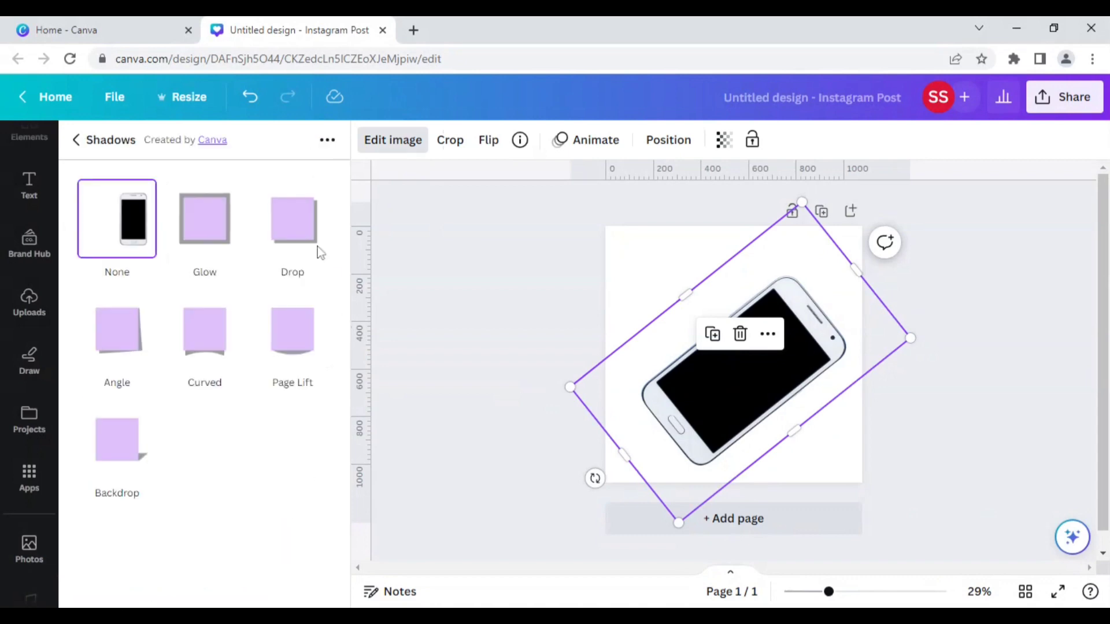
{"action": "left_click", "coordinate": [307, 232]}
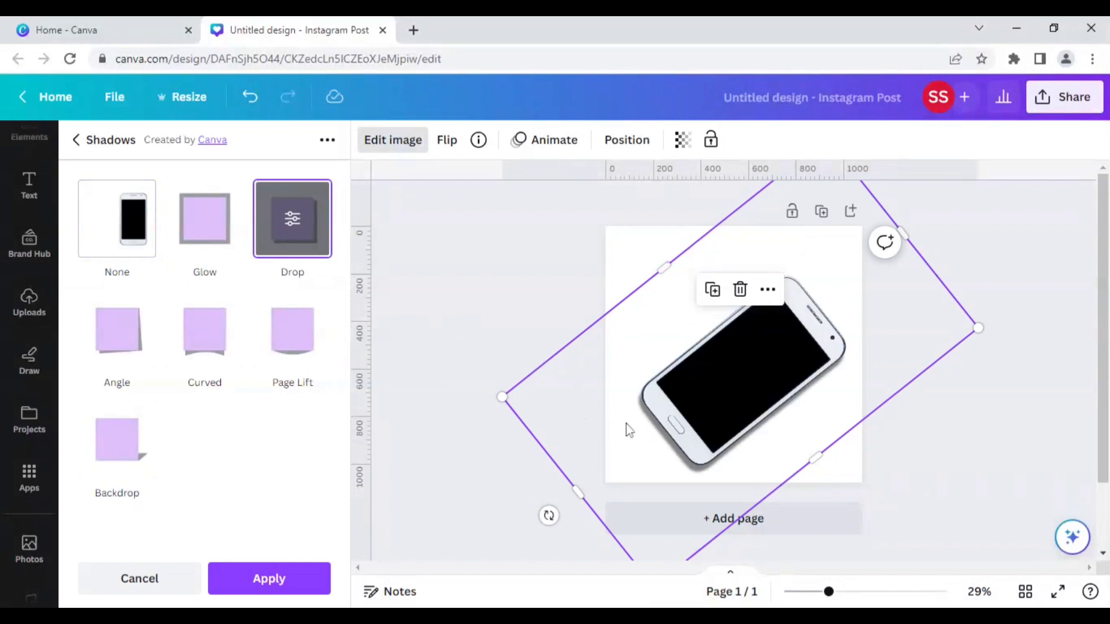
{"action": "left_click", "coordinate": [309, 249]}
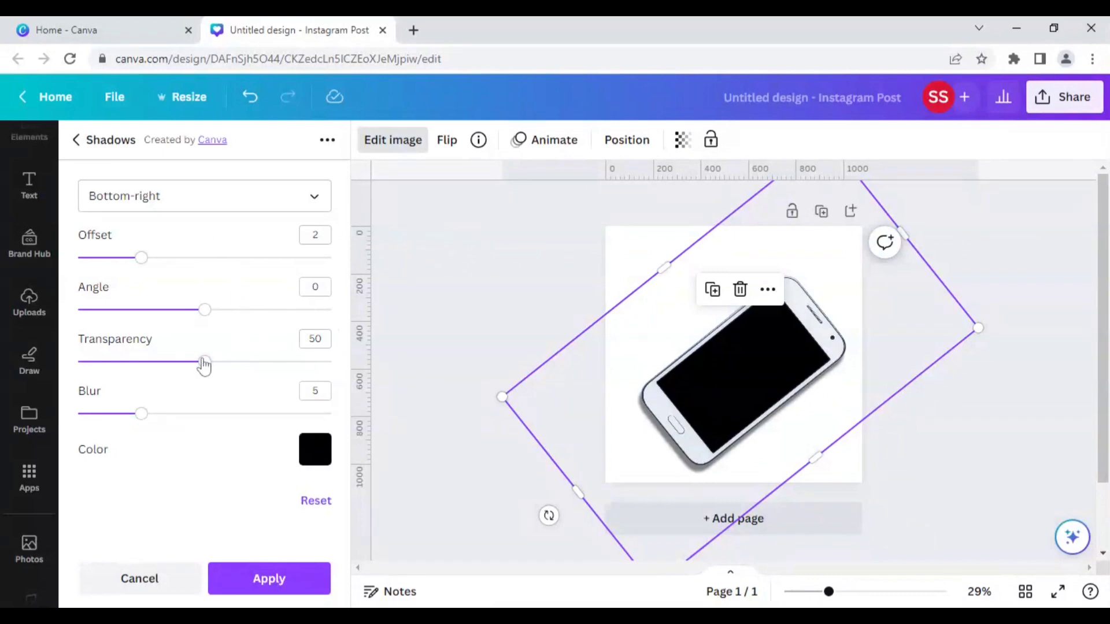
{"action": "left_click_drag", "start_coordinate": [204, 364], "coordinate": [176, 371]}
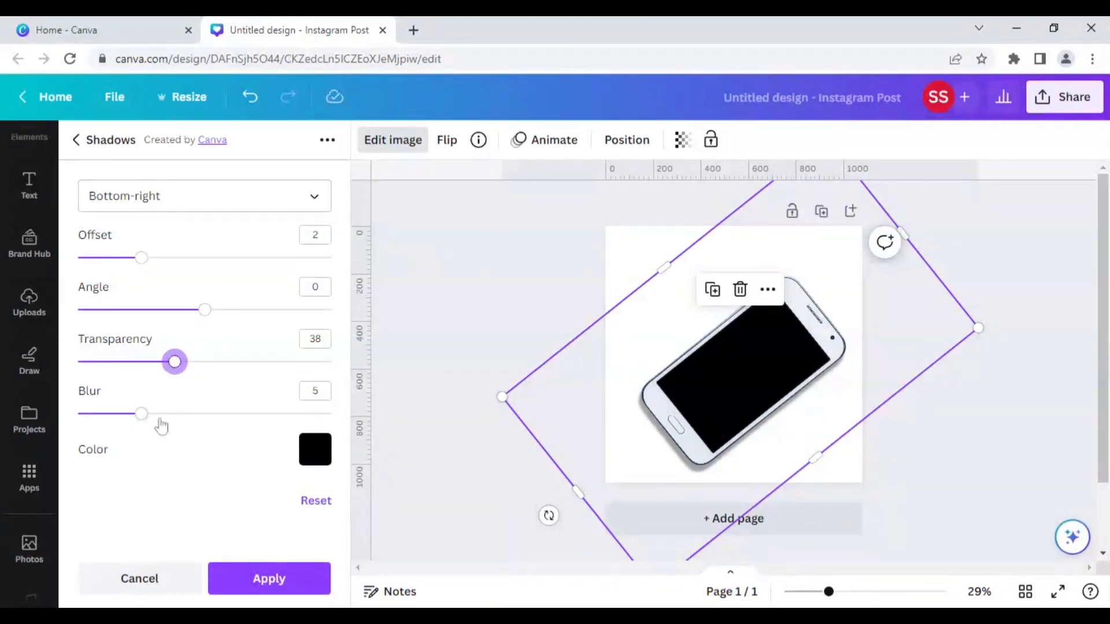
{"action": "left_click_drag", "start_coordinate": [142, 414], "coordinate": [191, 414]}
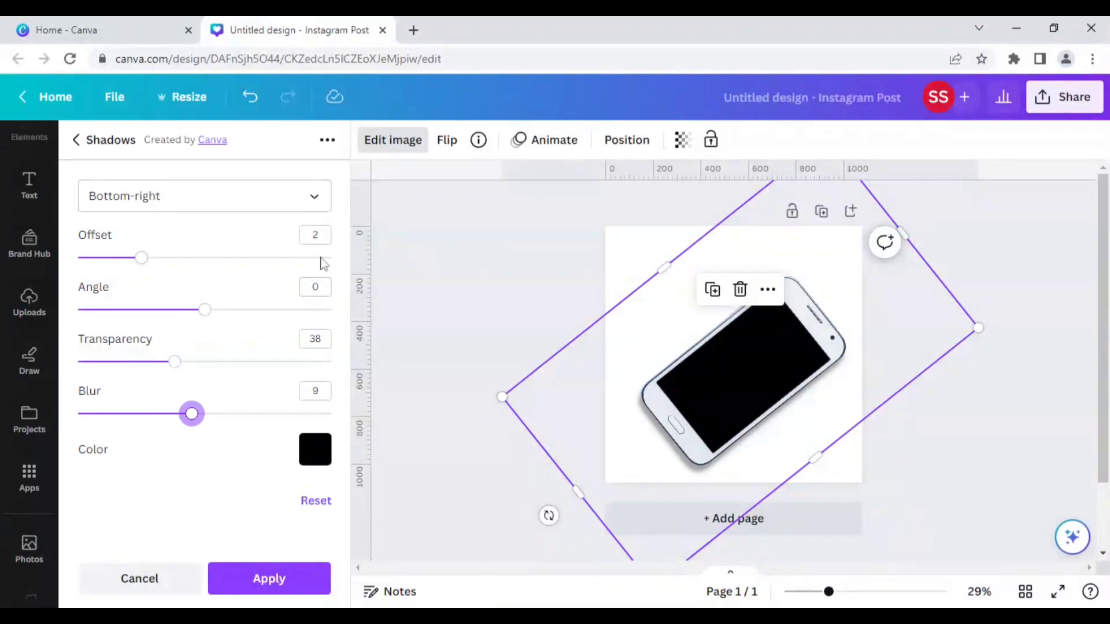
{"action": "left_click", "coordinate": [310, 581]}
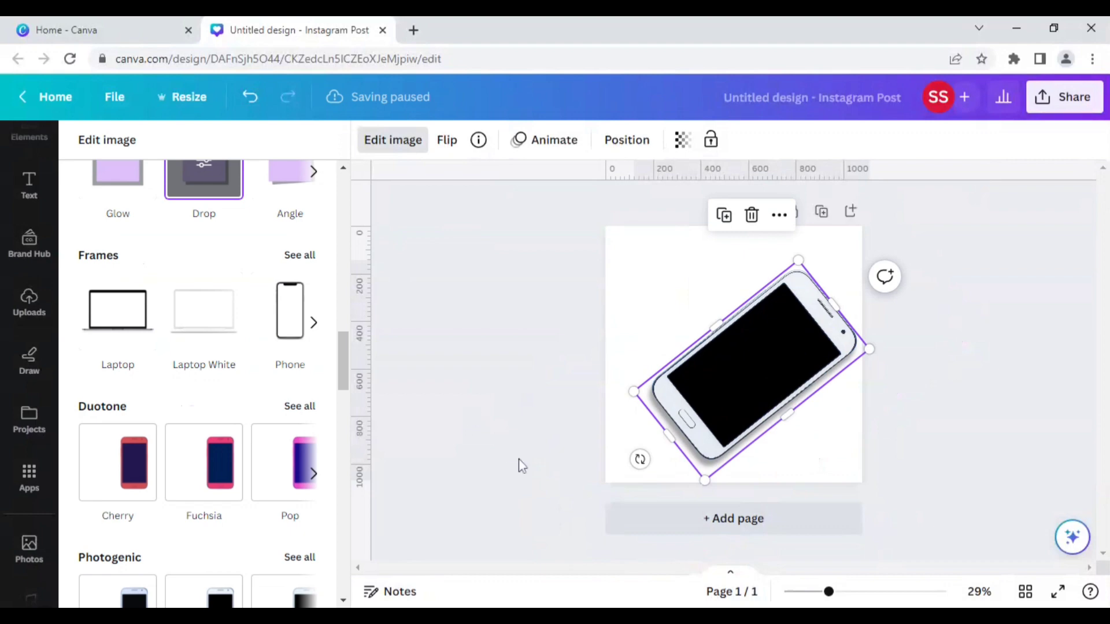
Step: Clear the smartphone photo search and show all recently used photos
{"action": "left_click", "coordinate": [32, 546]}
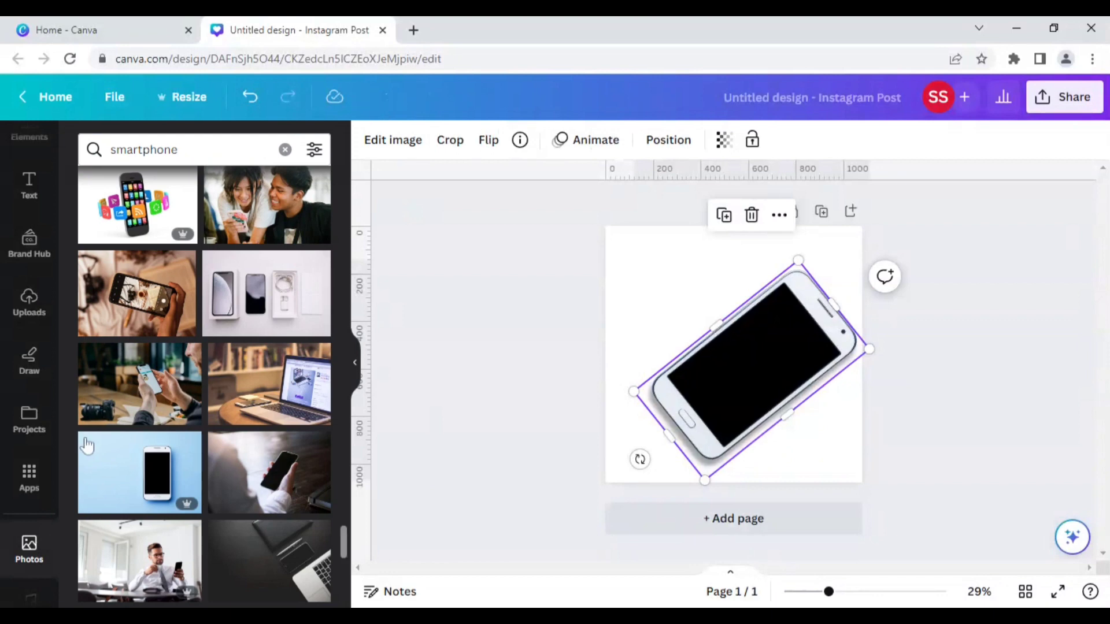
{"action": "scroll", "coordinate": [291, 462], "scroll_direction": "up", "scroll_amount": 3}
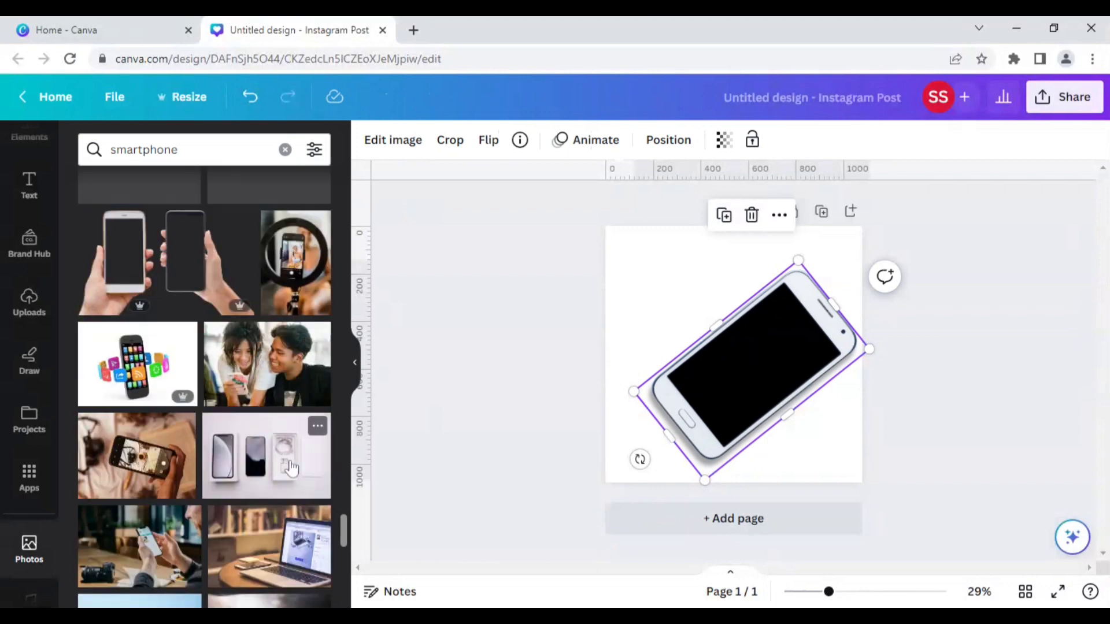
{"action": "left_click_drag", "start_coordinate": [344, 529], "coordinate": [345, 172]}
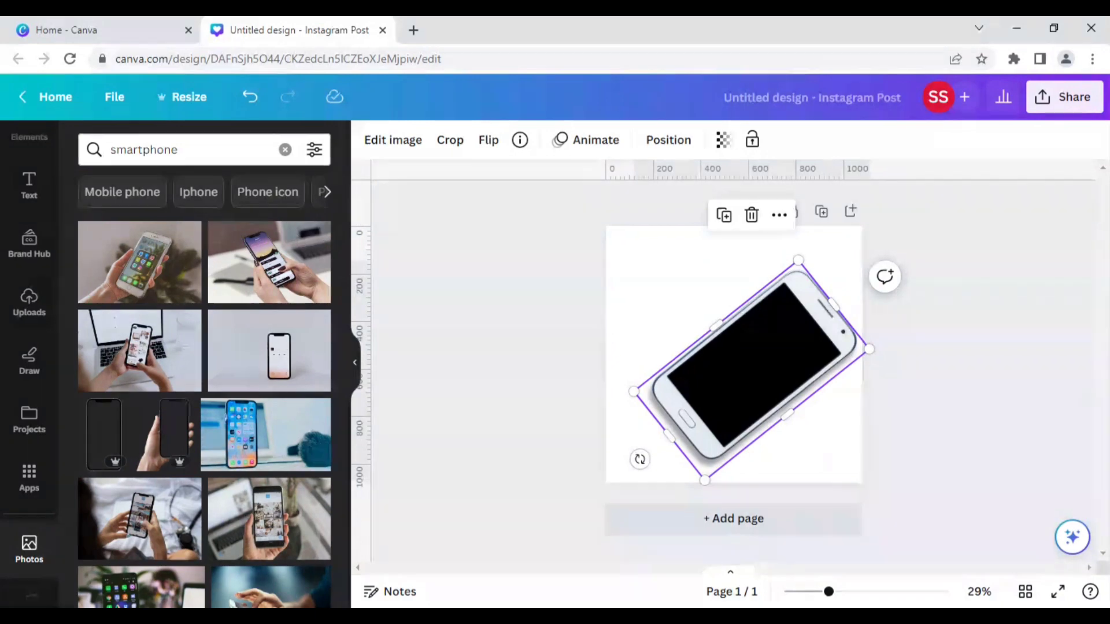
{"action": "left_click", "coordinate": [285, 150]}
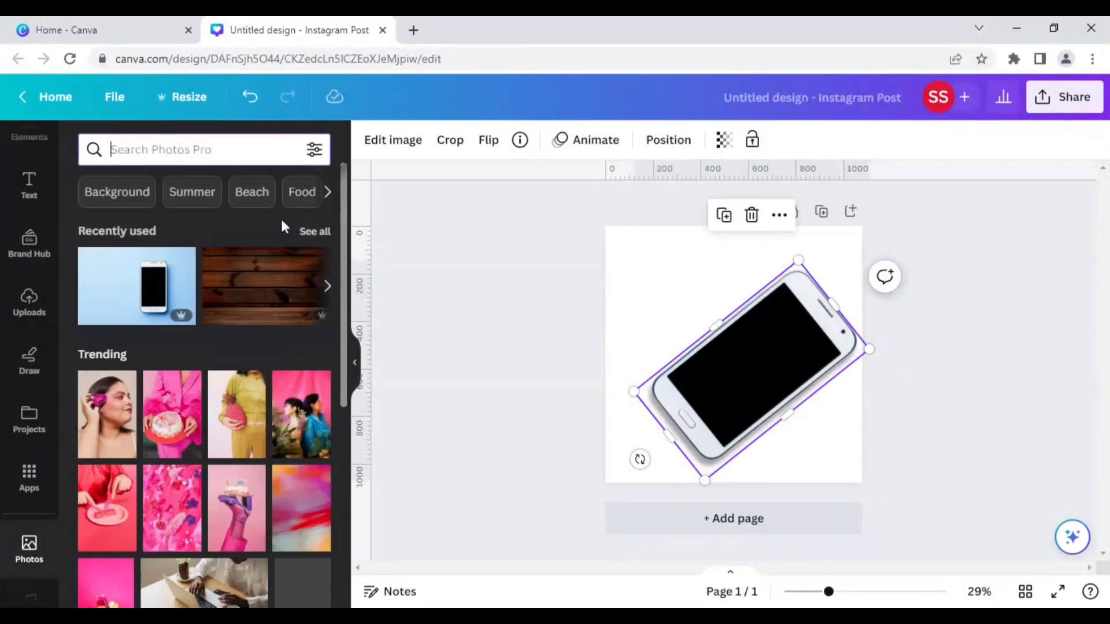
{"action": "left_click", "coordinate": [309, 231]}
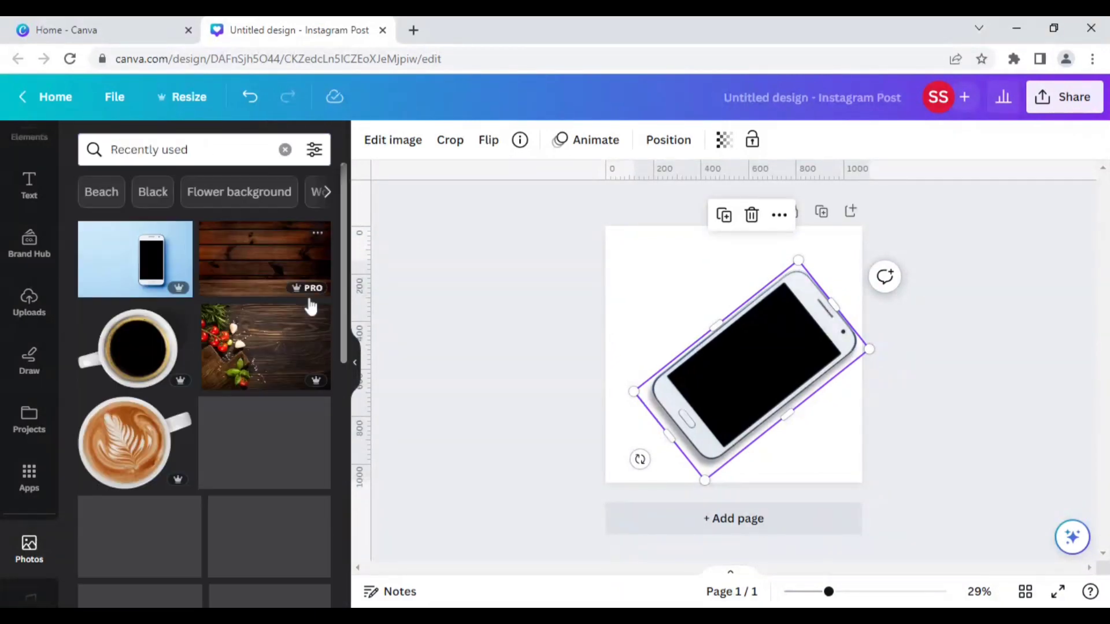
Step: Add the recently used photo of the young woman with a camera on green grass to the page
{"action": "scroll", "coordinate": [306, 327], "scroll_direction": "down", "scroll_amount": 5}
{"action": "scroll", "coordinate": [291, 338], "scroll_direction": "down", "scroll_amount": 5}
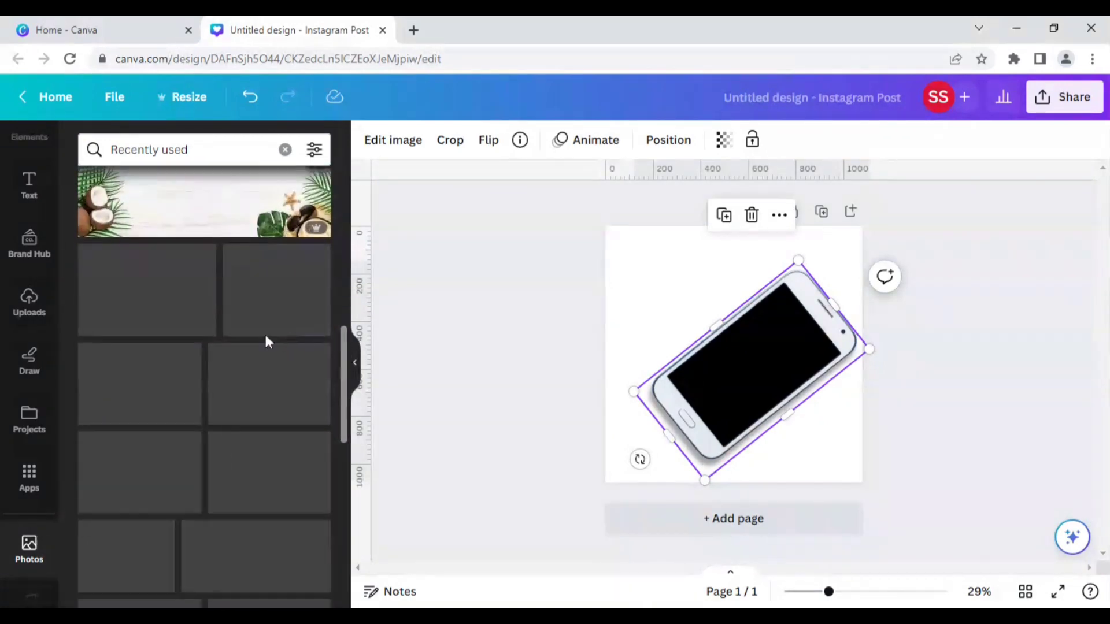
{"action": "scroll", "coordinate": [265, 346], "scroll_direction": "down", "scroll_amount": 3}
{"action": "scroll", "coordinate": [264, 354], "scroll_direction": "down", "scroll_amount": 6}
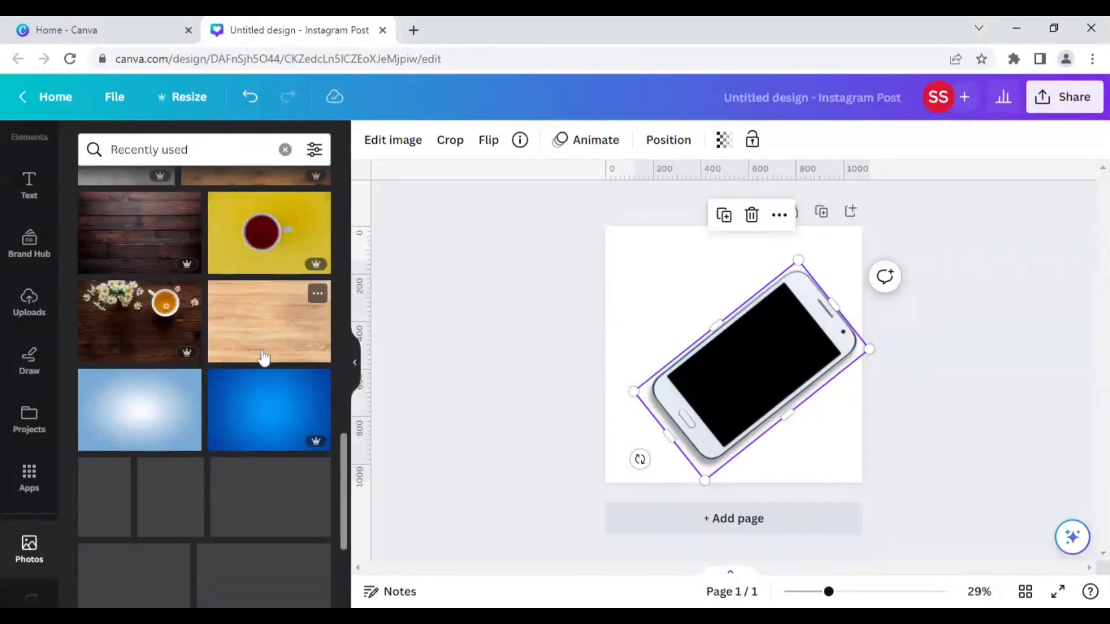
{"action": "scroll", "coordinate": [263, 359], "scroll_direction": "down", "scroll_amount": 1}
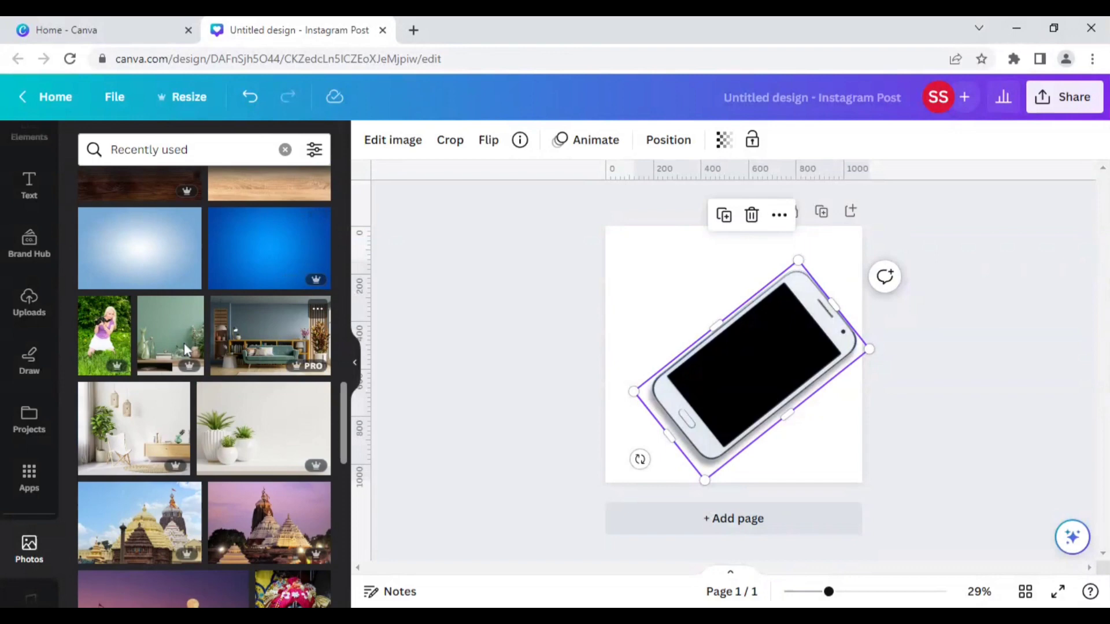
{"action": "left_click", "coordinate": [118, 314]}
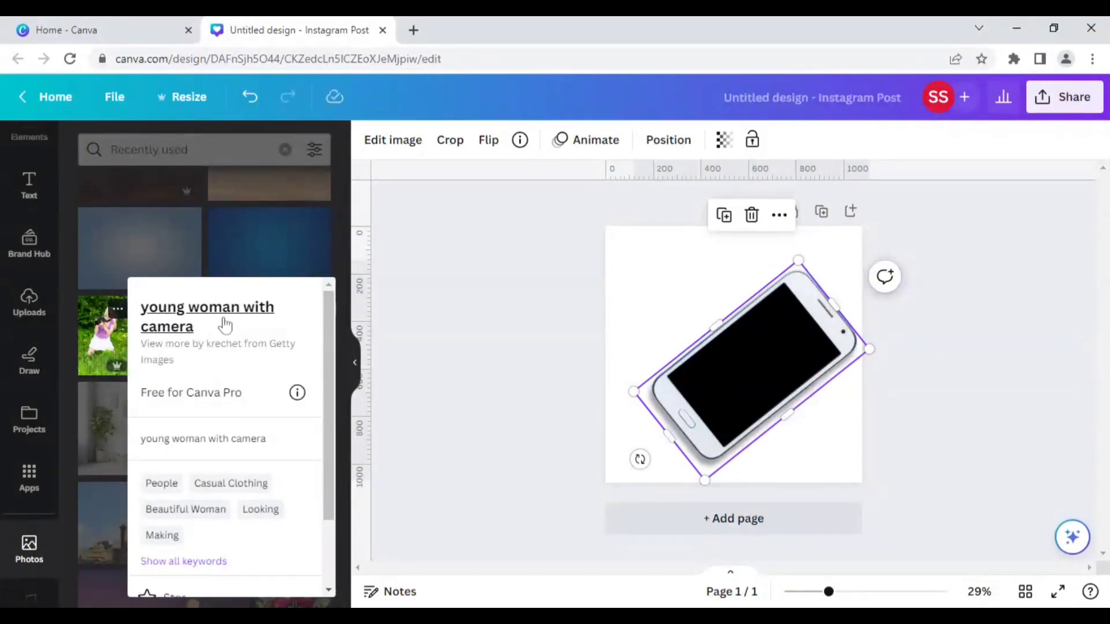
{"action": "left_click", "coordinate": [101, 347]}
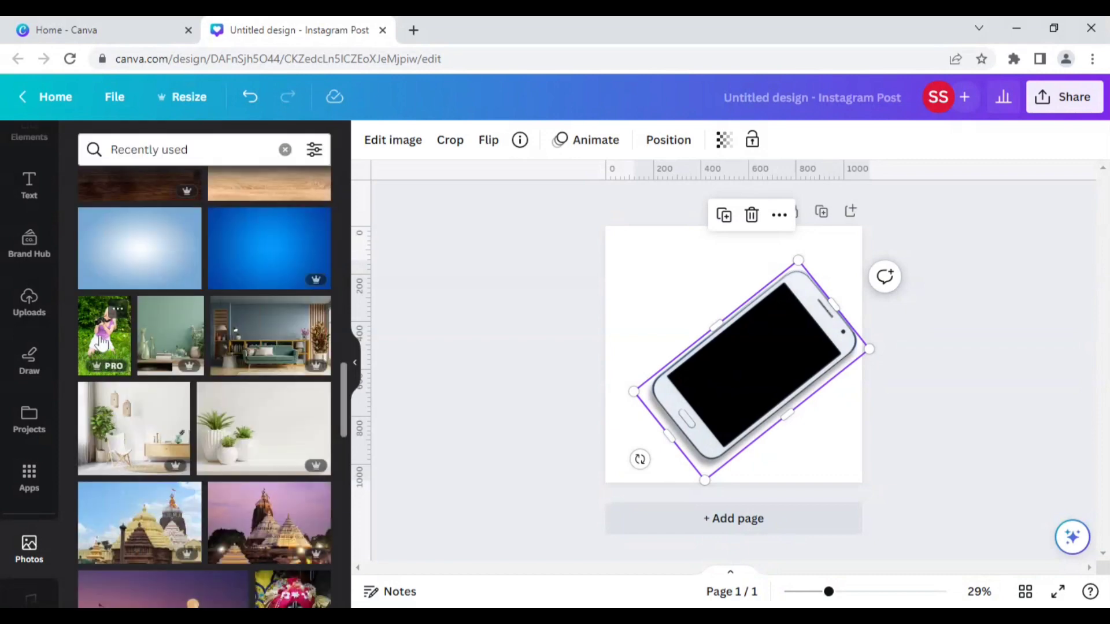
{"action": "left_click", "coordinate": [101, 341]}
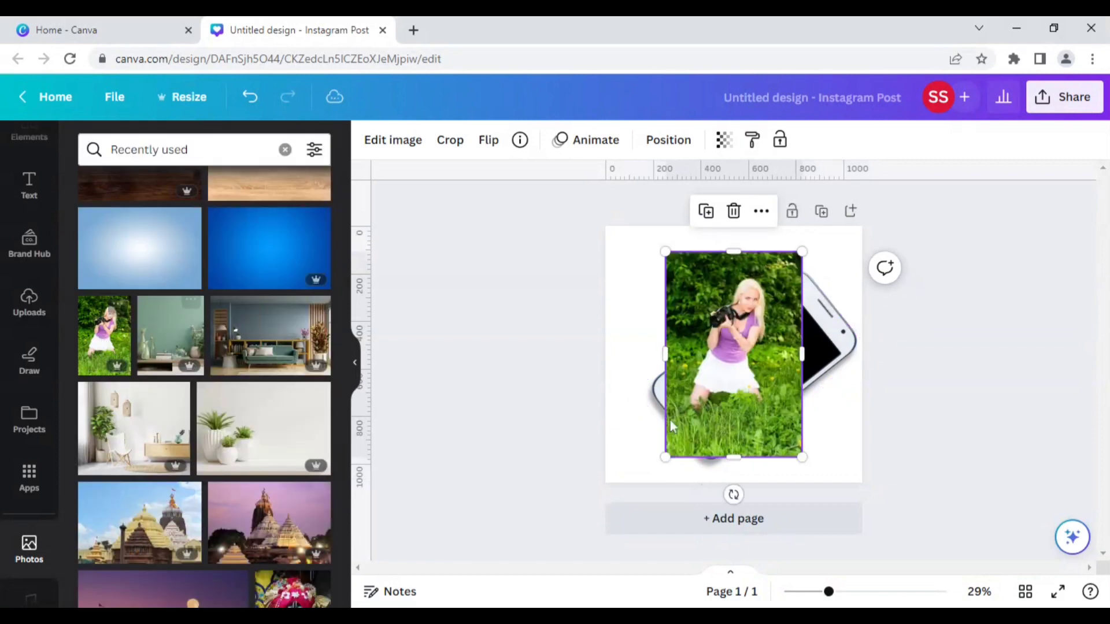
Step: Rotate the woman's photo to -39° to match the phone's tilt, then enlarge and reposition it so it covers the phone
{"action": "left_click_drag", "start_coordinate": [745, 500], "coordinate": [844, 486]}
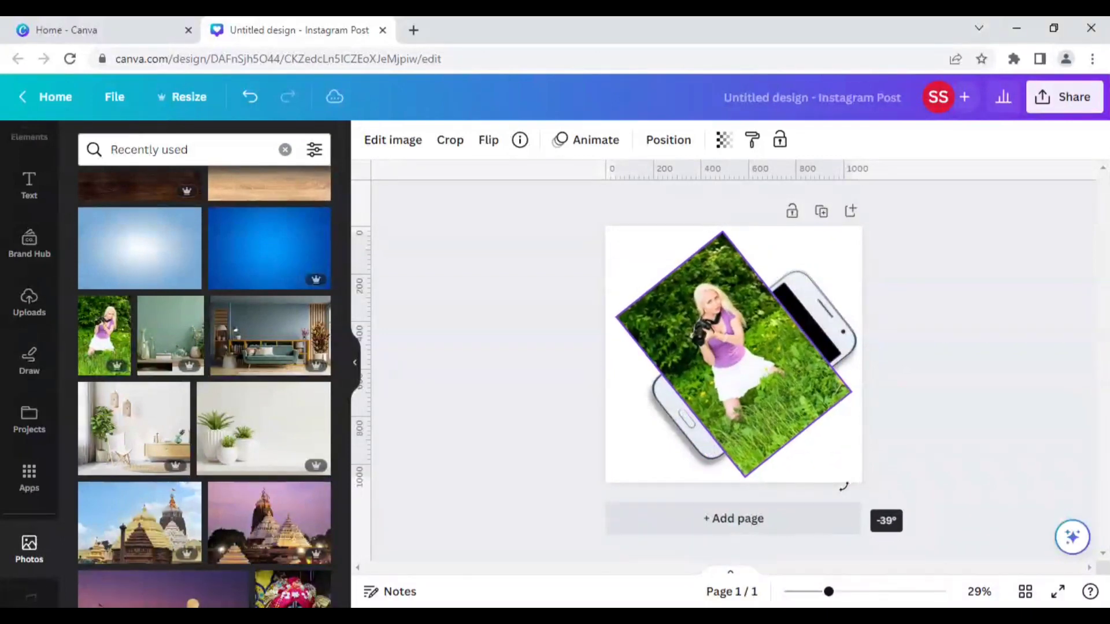
{"action": "mouse_move", "coordinate": [758, 377]}
{"action": "left_mouse_down"}
{"action": "mouse_move", "coordinate": [773, 364]}
{"action": "mouse_move", "coordinate": [763, 367]}
{"action": "left_mouse_up"}
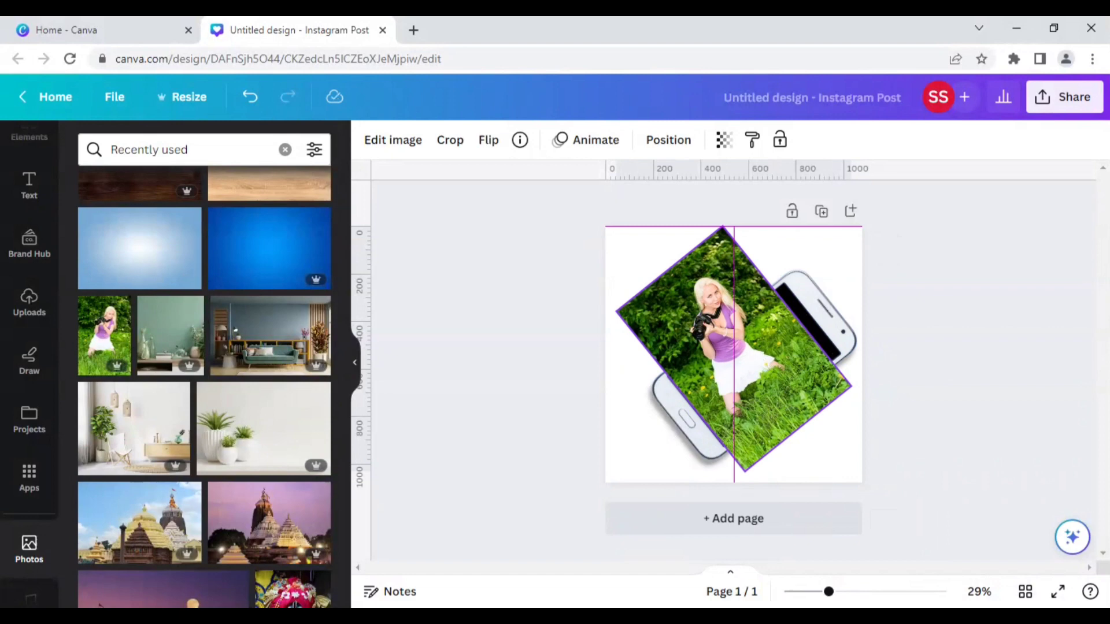
{"action": "left_click_drag", "start_coordinate": [761, 376], "coordinate": [761, 377]}
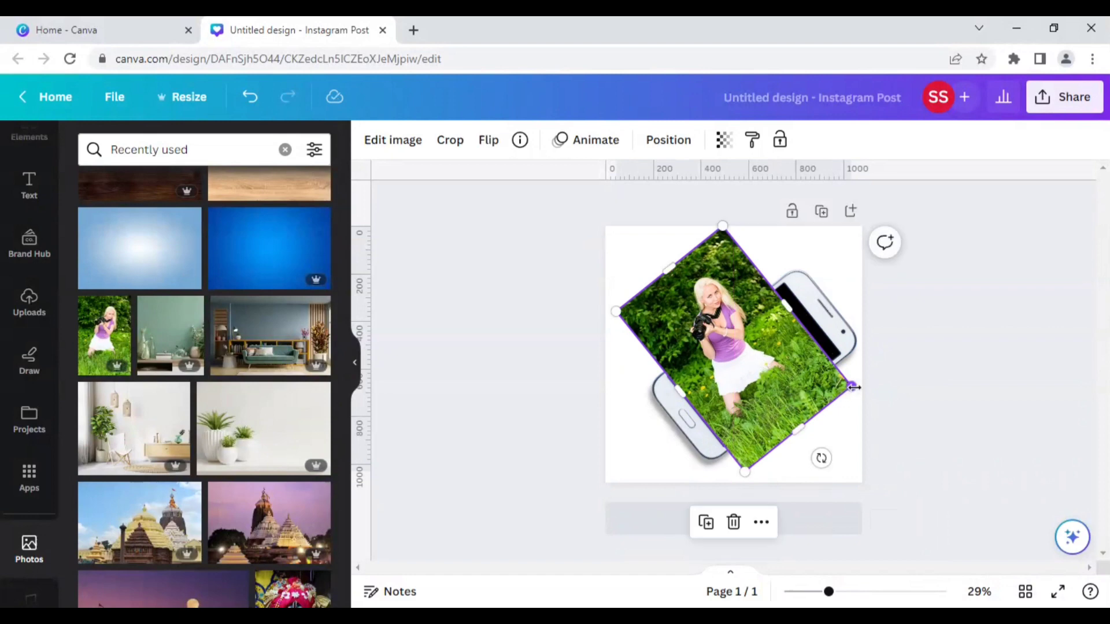
{"action": "left_click_drag", "start_coordinate": [853, 387], "coordinate": [1003, 443]}
{"action": "left_click_drag", "start_coordinate": [835, 351], "coordinate": [775, 358]}
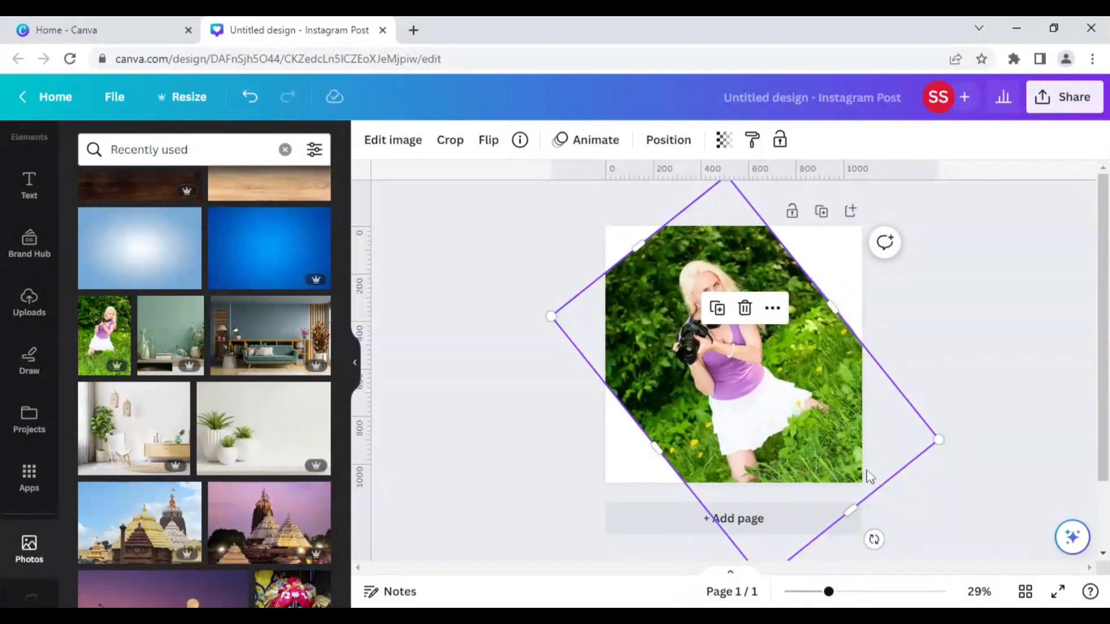
Step: Slightly enlarge the photo and crop its lower edge and both sides to the phone screen's borders, to about 628 by 967
{"action": "left_click_drag", "start_coordinate": [850, 510], "coordinate": [772, 412]}
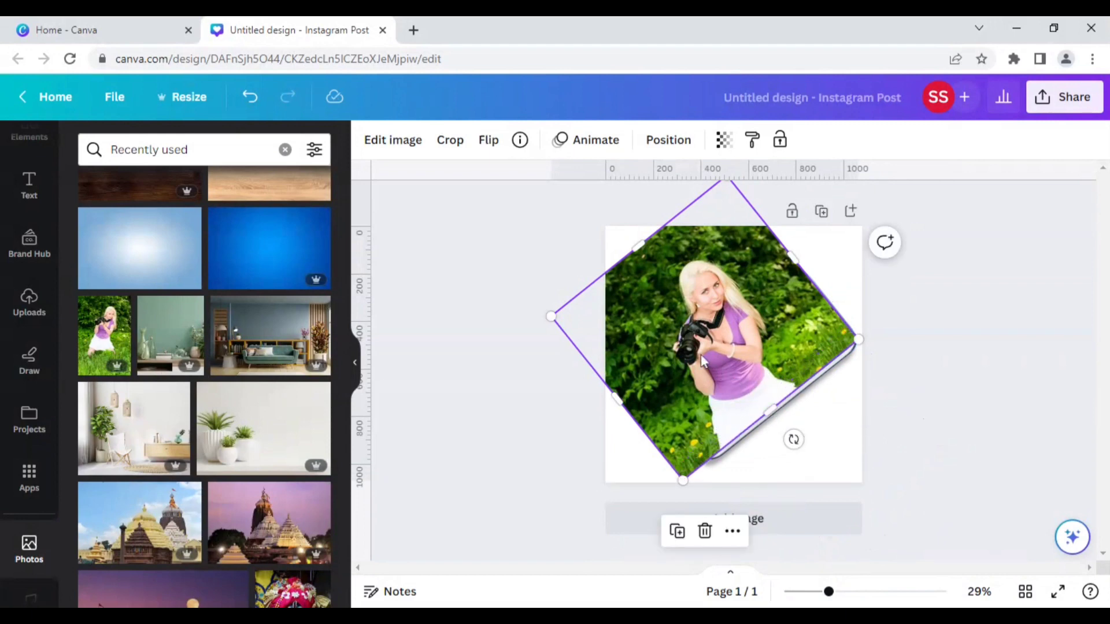
{"action": "left_click_drag", "start_coordinate": [680, 479], "coordinate": [672, 525]}
{"action": "mouse_move", "coordinate": [763, 354]}
{"action": "left_mouse_down"}
{"action": "mouse_move", "coordinate": [753, 347]}
{"action": "mouse_move", "coordinate": [774, 362]}
{"action": "left_mouse_up"}
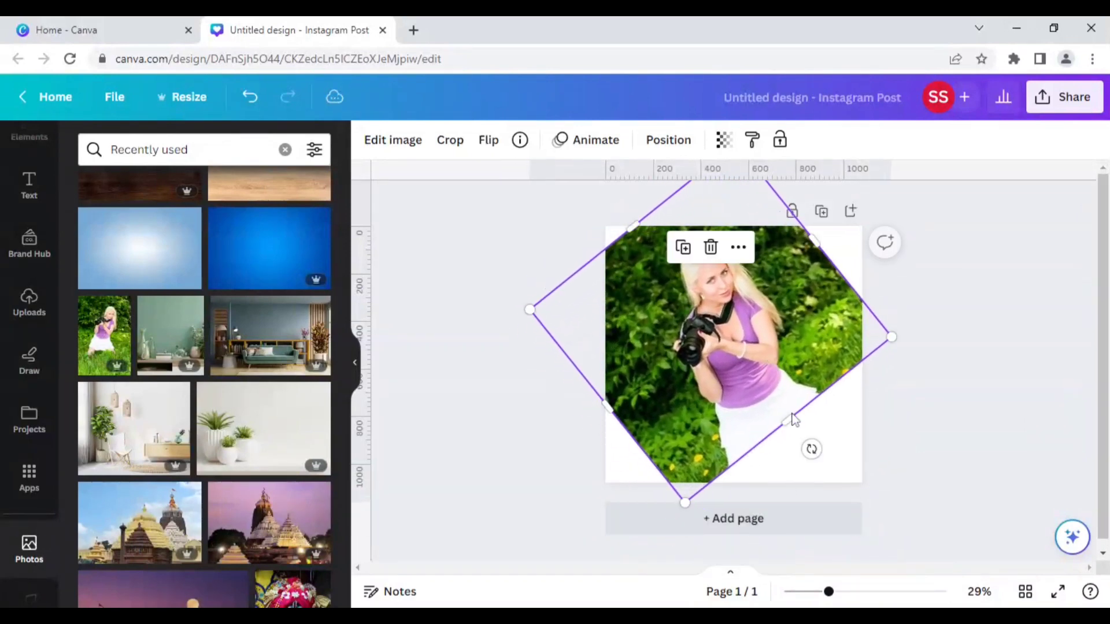
{"action": "left_click_drag", "start_coordinate": [790, 420], "coordinate": [779, 406]}
{"action": "left_click_drag", "start_coordinate": [811, 232], "coordinate": [777, 270]}
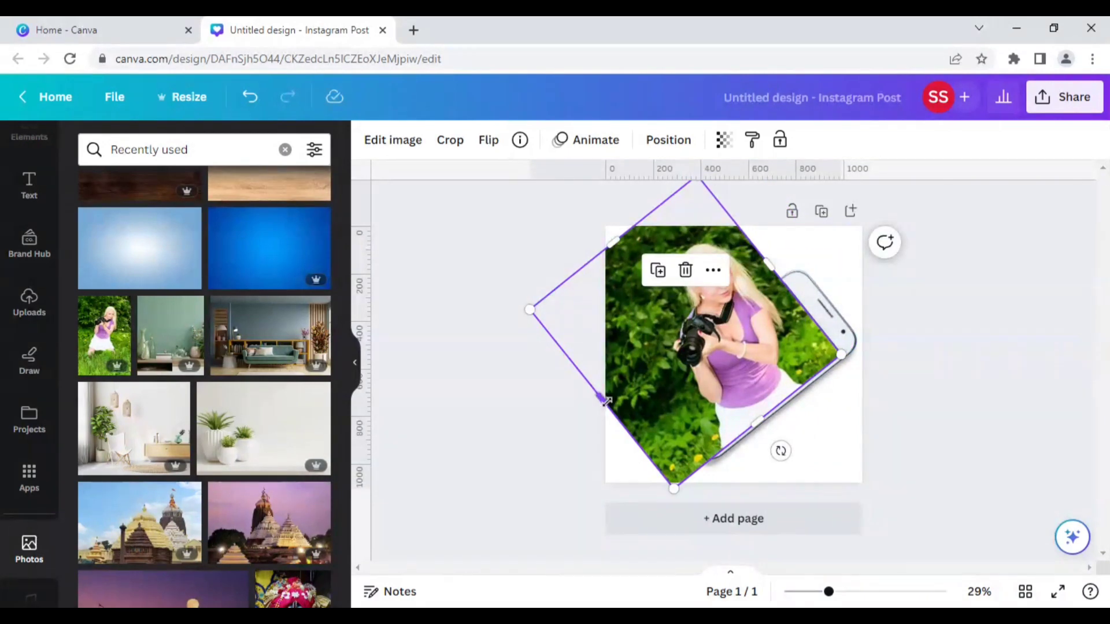
{"action": "left_click_drag", "start_coordinate": [604, 400], "coordinate": [671, 384]}
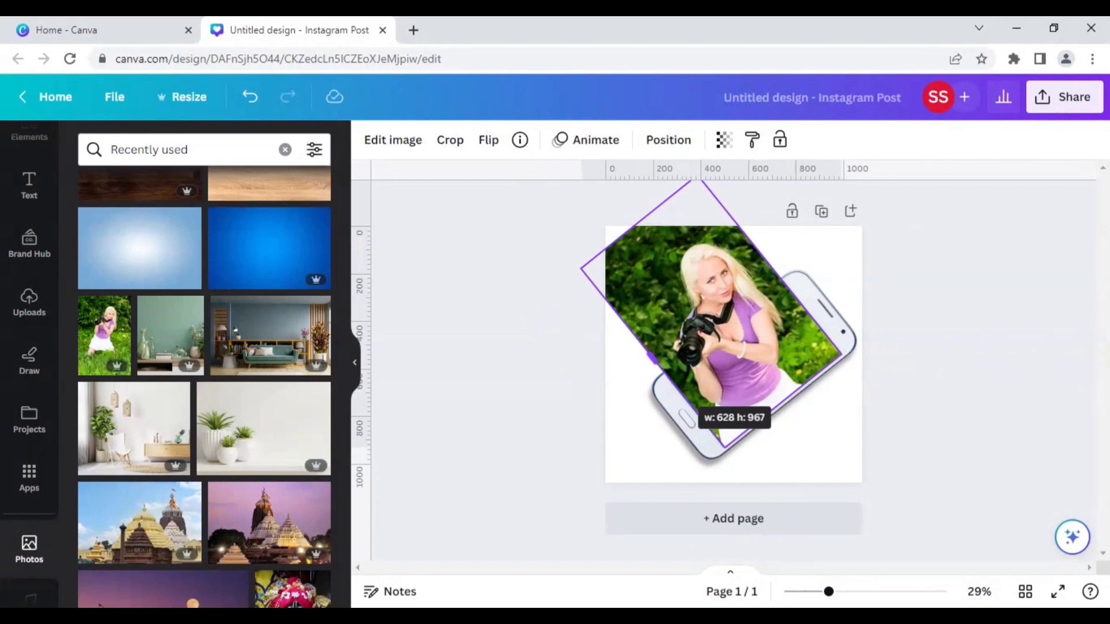
{"action": "left_click_drag", "start_coordinate": [653, 359], "coordinate": [653, 359]}
{"action": "left_click", "coordinate": [496, 389]}
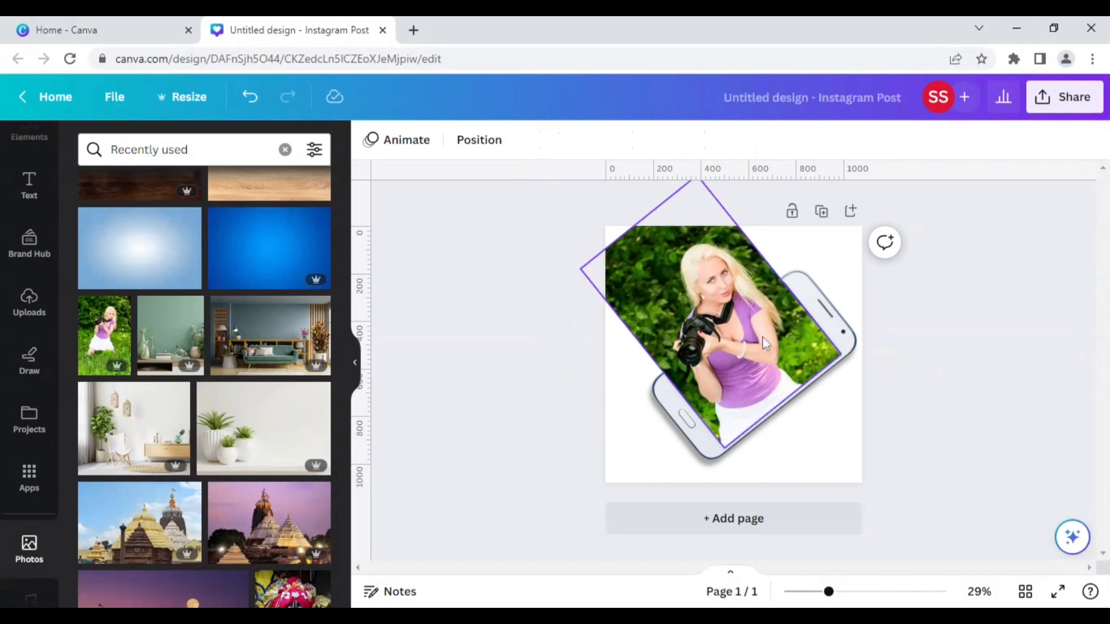
Step: Remove the background from the cropped photo of the woman with Background Remover and apply it
{"action": "left_click", "coordinate": [740, 330]}
{"action": "left_click", "coordinate": [402, 152]}
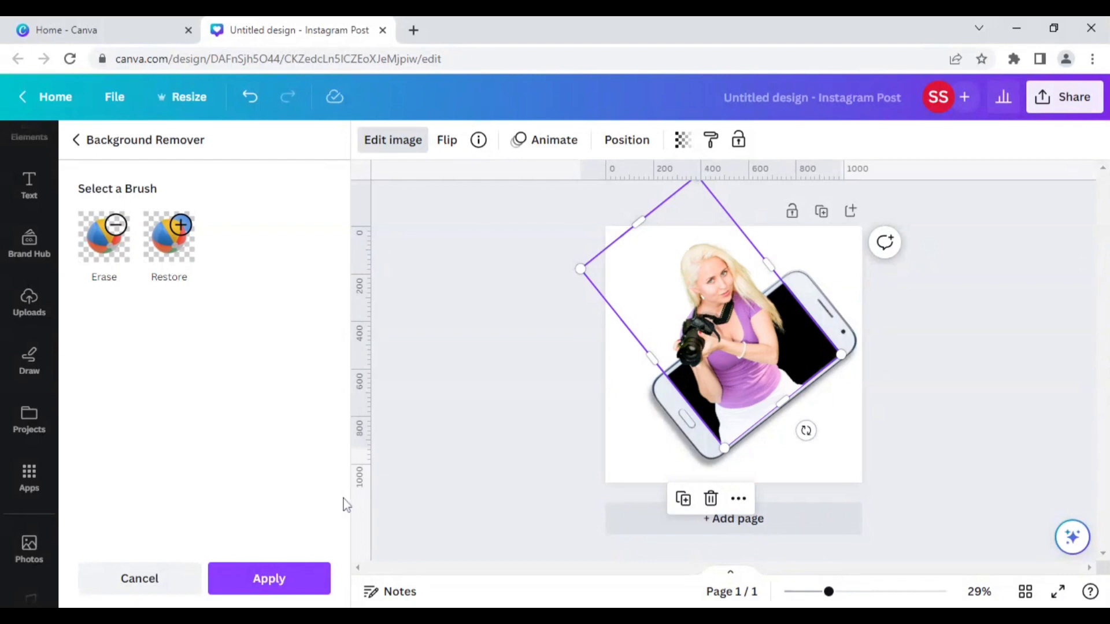
{"action": "left_click", "coordinate": [285, 580]}
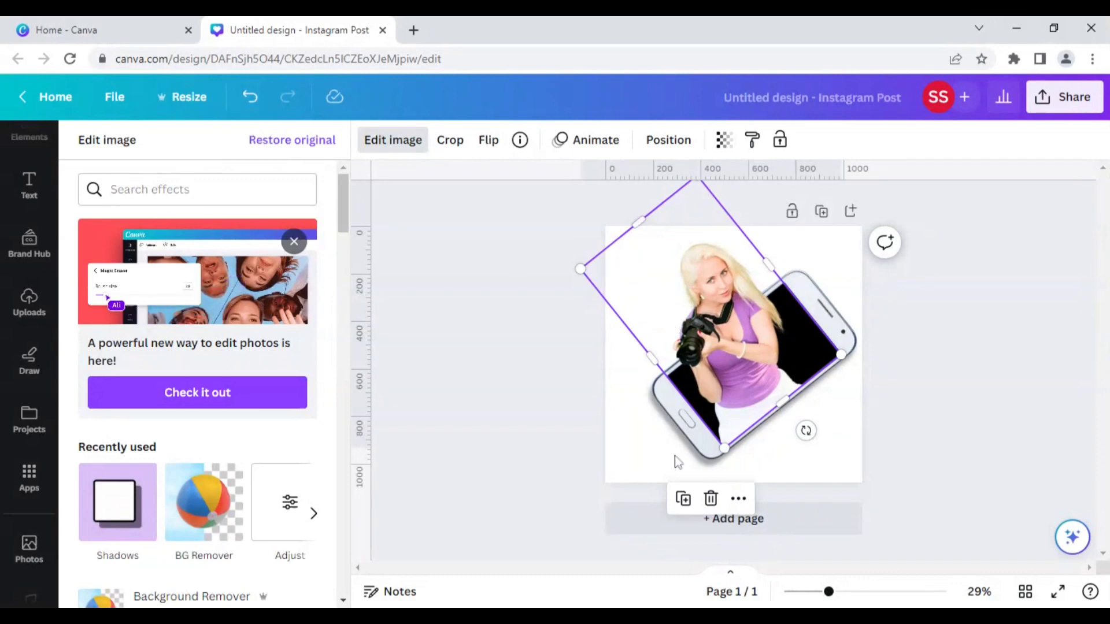
Step: Restore the original background on a duplicate of the woman's cut-out, aligned exactly over the cut-out
{"action": "left_click_drag", "start_coordinate": [725, 355], "coordinate": [569, 314]}
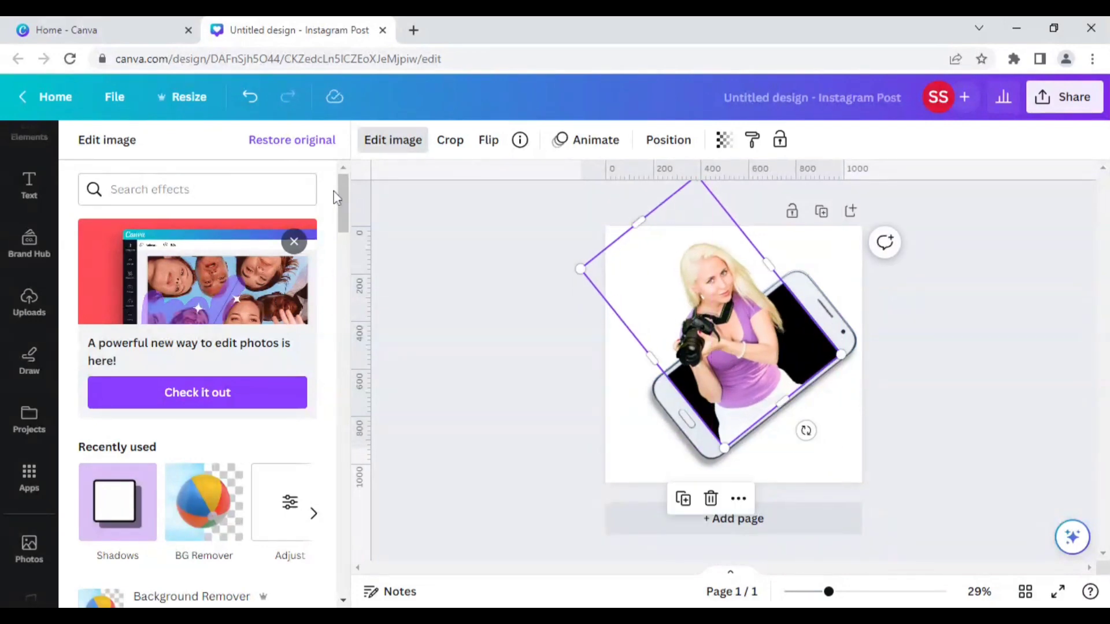
{"action": "left_click", "coordinate": [295, 152]}
{"action": "mouse_move", "coordinate": [775, 334]}
{"action": "left_mouse_down"}
{"action": "mouse_move", "coordinate": [737, 405]}
{"action": "mouse_move", "coordinate": [709, 408]}
{"action": "mouse_move", "coordinate": [755, 359]}
{"action": "mouse_move", "coordinate": [740, 364]}
{"action": "mouse_move", "coordinate": [717, 385]}
{"action": "mouse_move", "coordinate": [769, 341]}
{"action": "mouse_move", "coordinate": [787, 341]}
{"action": "mouse_move", "coordinate": [761, 380]}
{"action": "mouse_move", "coordinate": [698, 392]}
{"action": "mouse_move", "coordinate": [768, 370]}
{"action": "mouse_move", "coordinate": [779, 337]}
{"action": "left_mouse_up"}
Step: Send the full-background copy one layer backward and crop its upper edge down to the phone screen's upper edge
{"action": "right_click", "coordinate": [752, 355]}
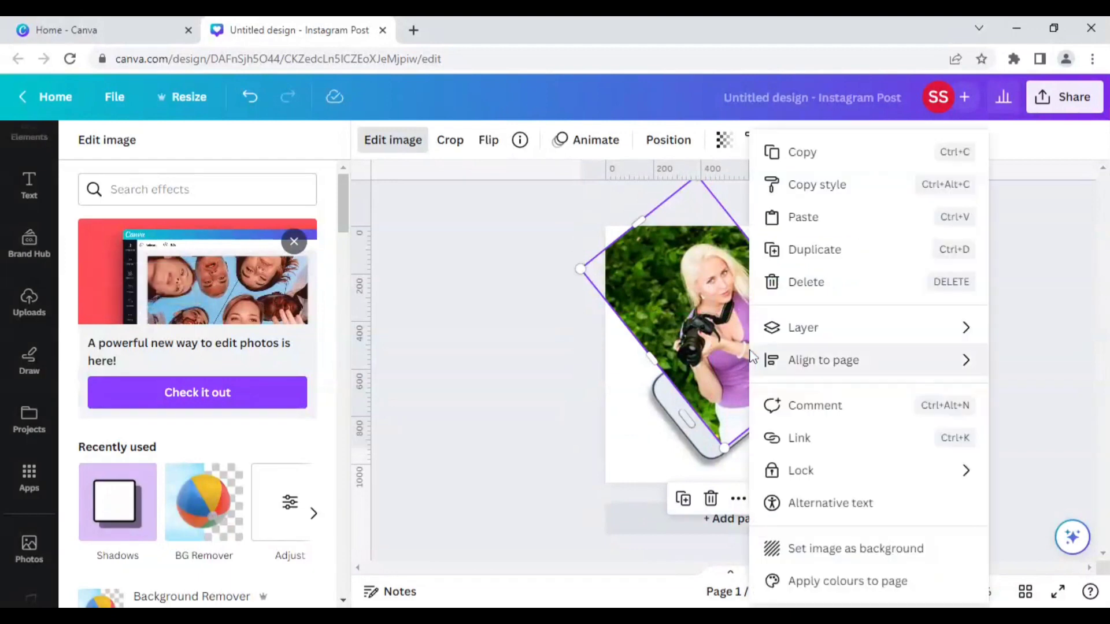
{"action": "mouse_move", "coordinate": [760, 338]}
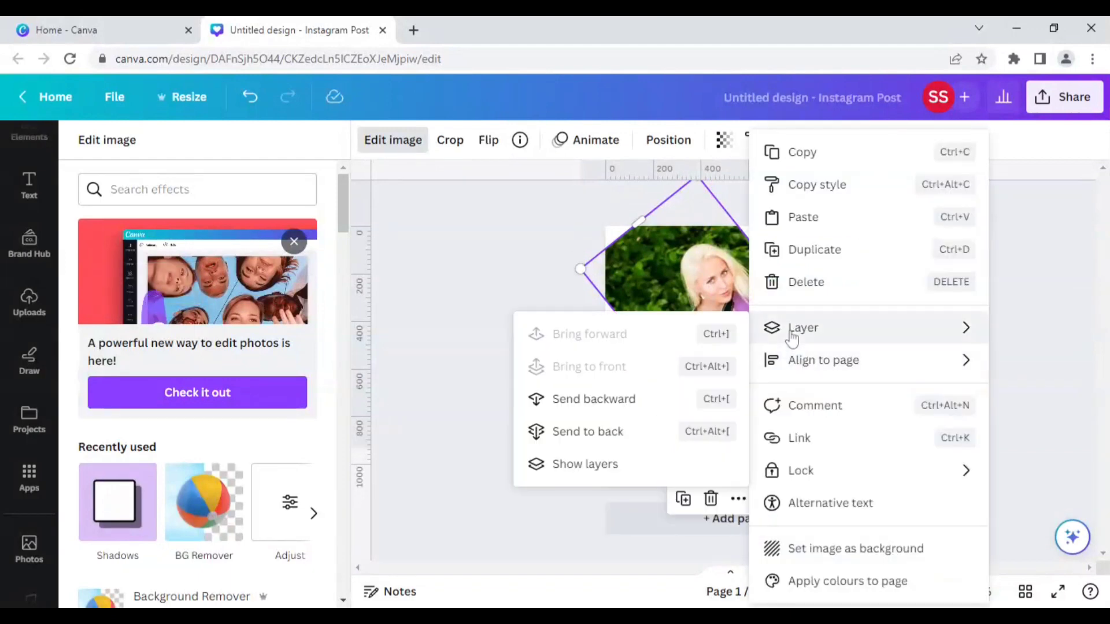
{"action": "left_click", "coordinate": [621, 404]}
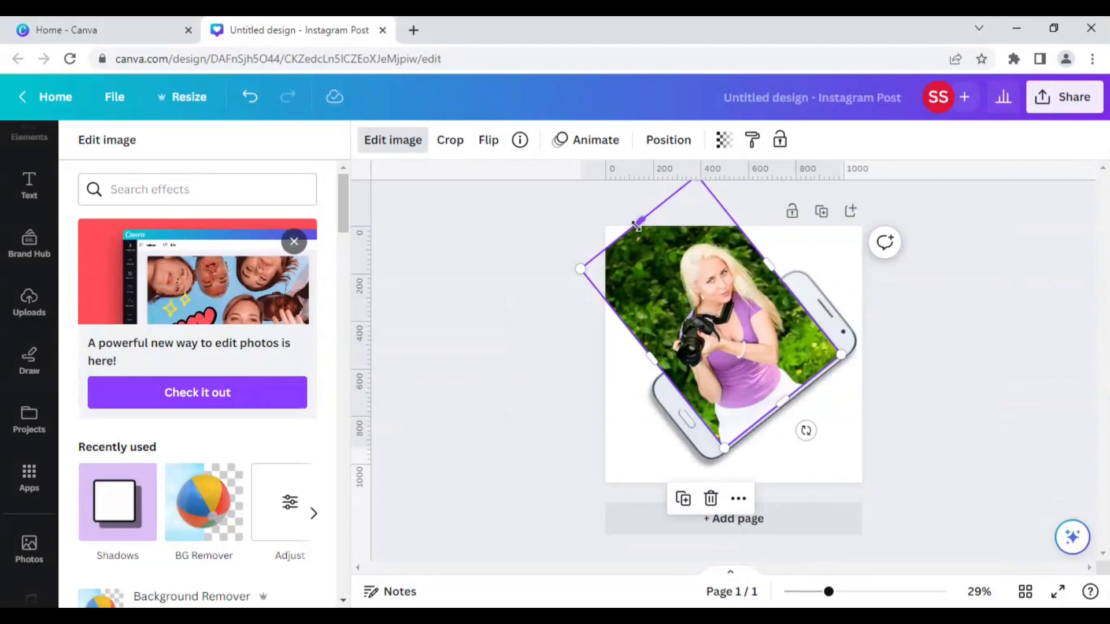
{"action": "left_click_drag", "start_coordinate": [636, 225], "coordinate": [730, 328]}
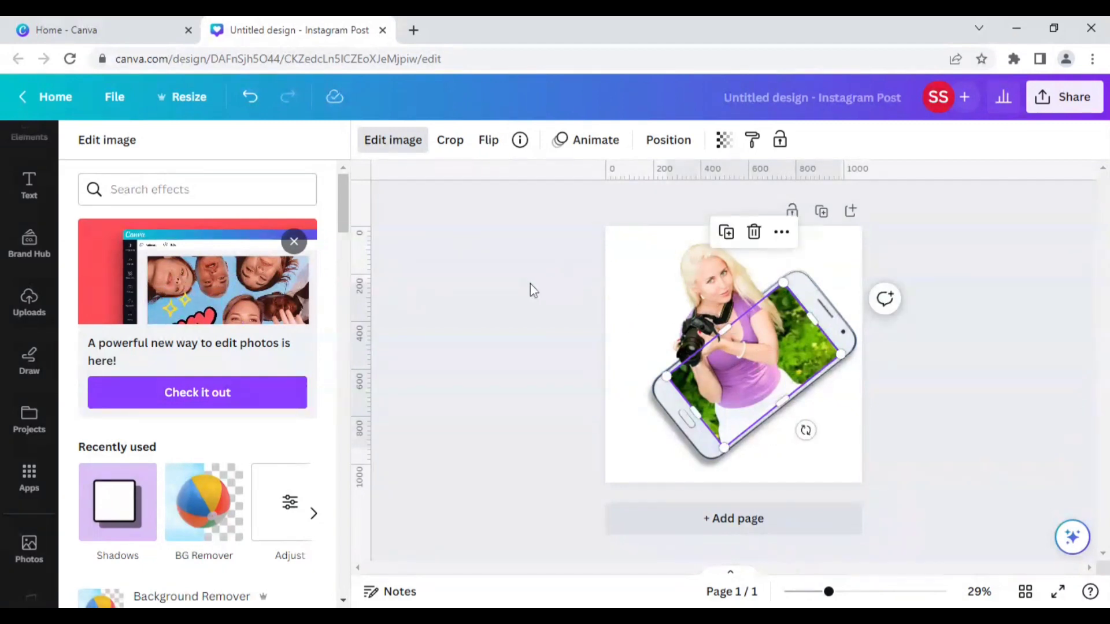
{"action": "left_click", "coordinate": [529, 284]}
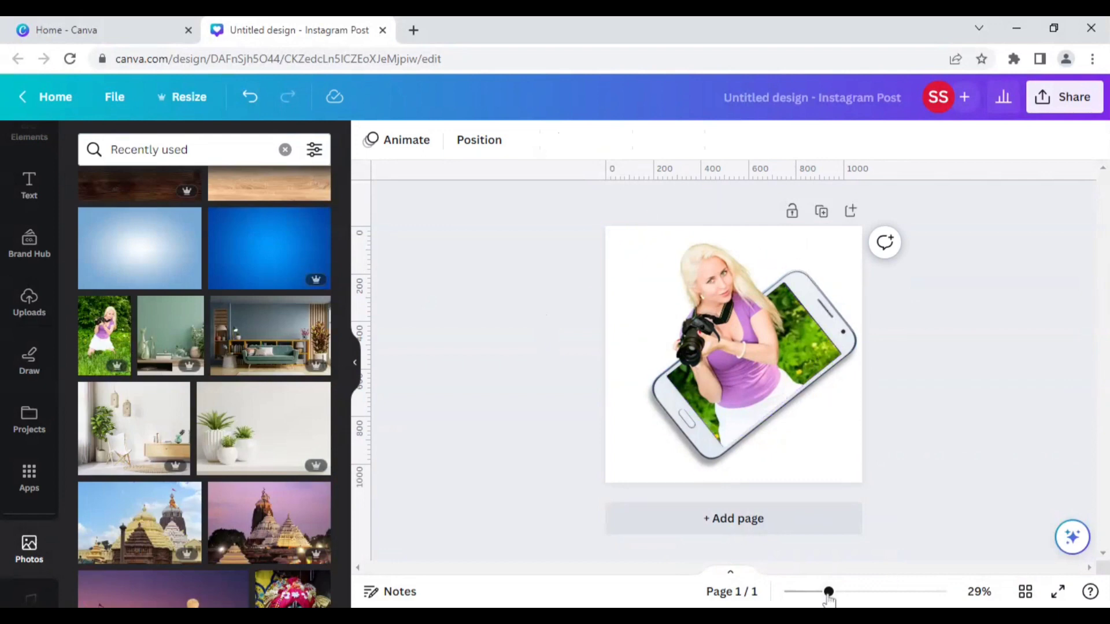
Step: Widen the woman cut-out's crop slightly towards the phone's speaker end so it reaches the screen's border
{"action": "left_click_drag", "start_coordinate": [828, 591], "coordinate": [852, 591]}
{"action": "left_click", "coordinate": [865, 331]}
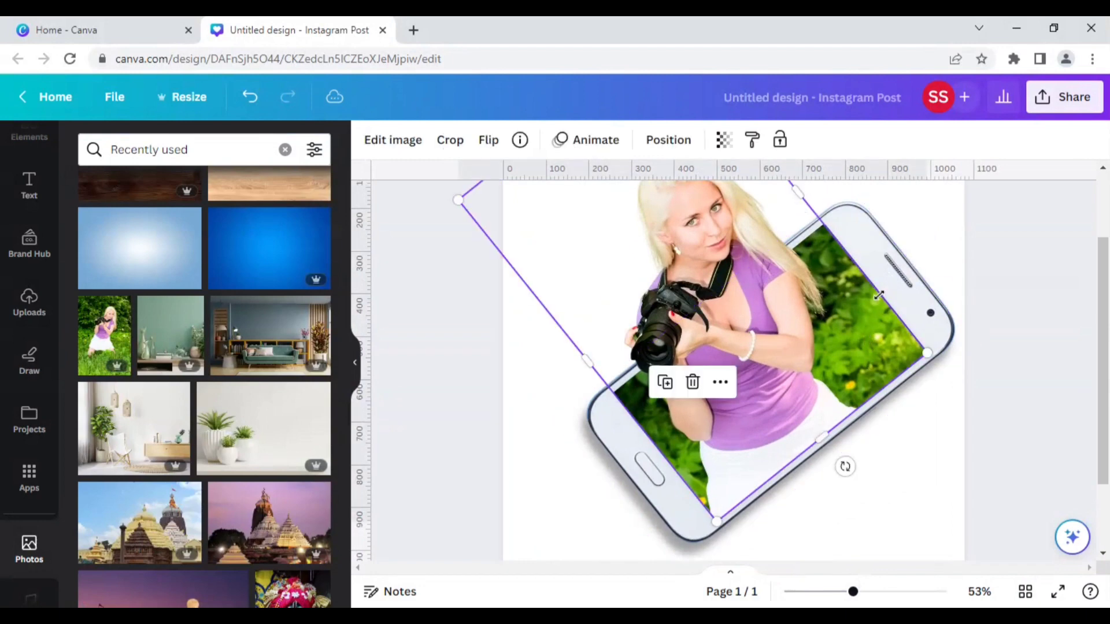
{"action": "left_click_drag", "start_coordinate": [803, 189], "coordinate": [808, 187]}
{"action": "left_click", "coordinate": [1040, 421]}
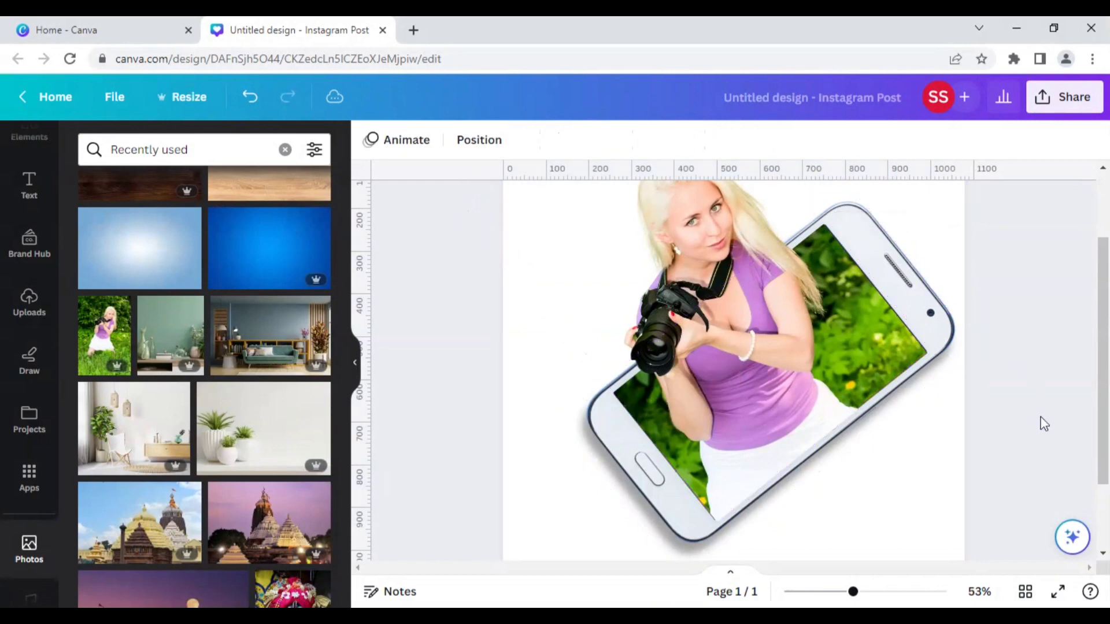
Step: Give the woman's cut-out a Drop shadow with transparency 38 and blur 9
{"action": "left_click", "coordinate": [731, 320]}
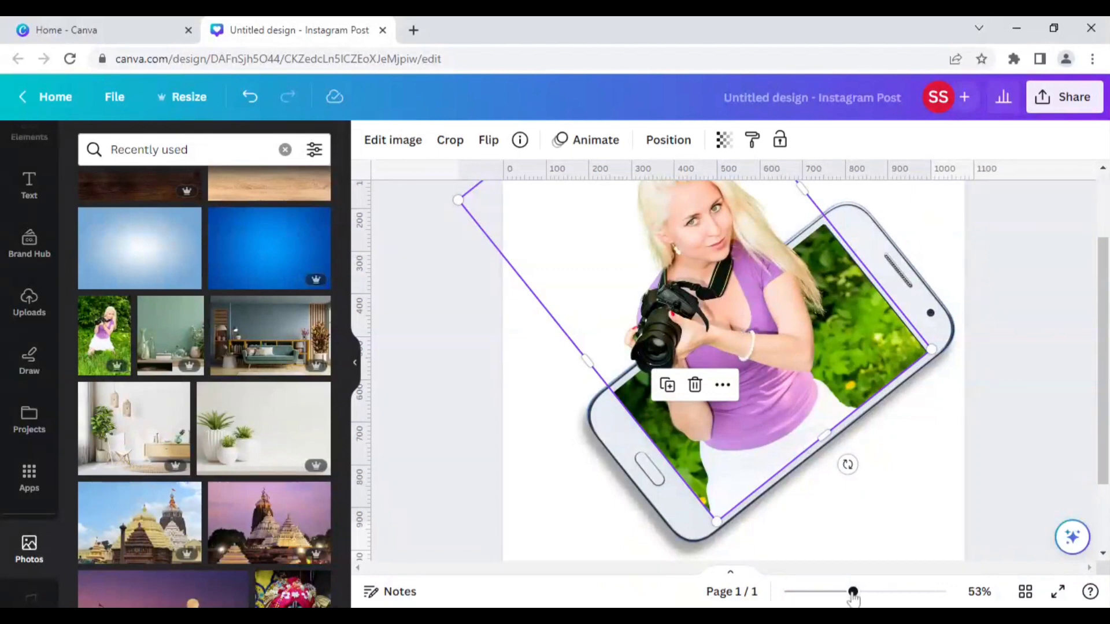
{"action": "left_click_drag", "start_coordinate": [852, 592], "coordinate": [837, 595]}
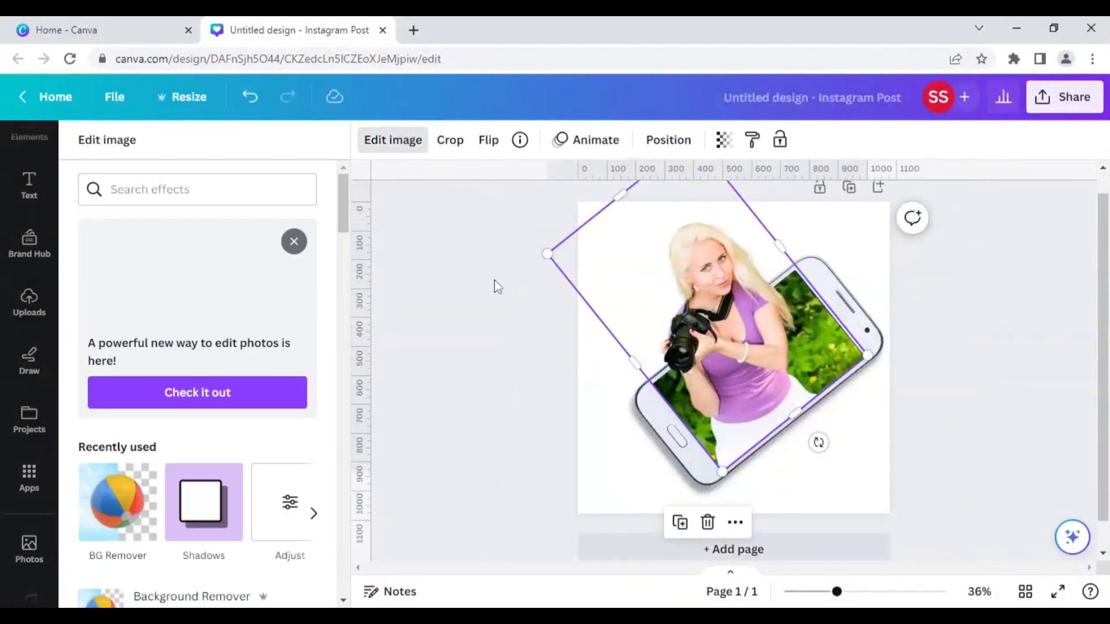
{"action": "left_click", "coordinate": [210, 523]}
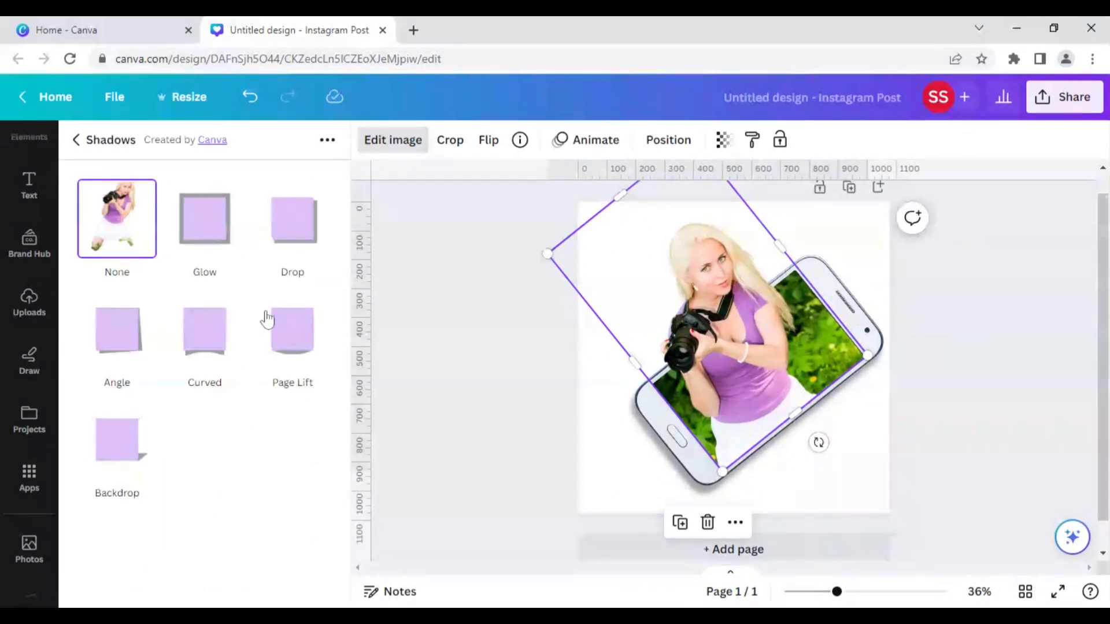
{"action": "left_click", "coordinate": [292, 234]}
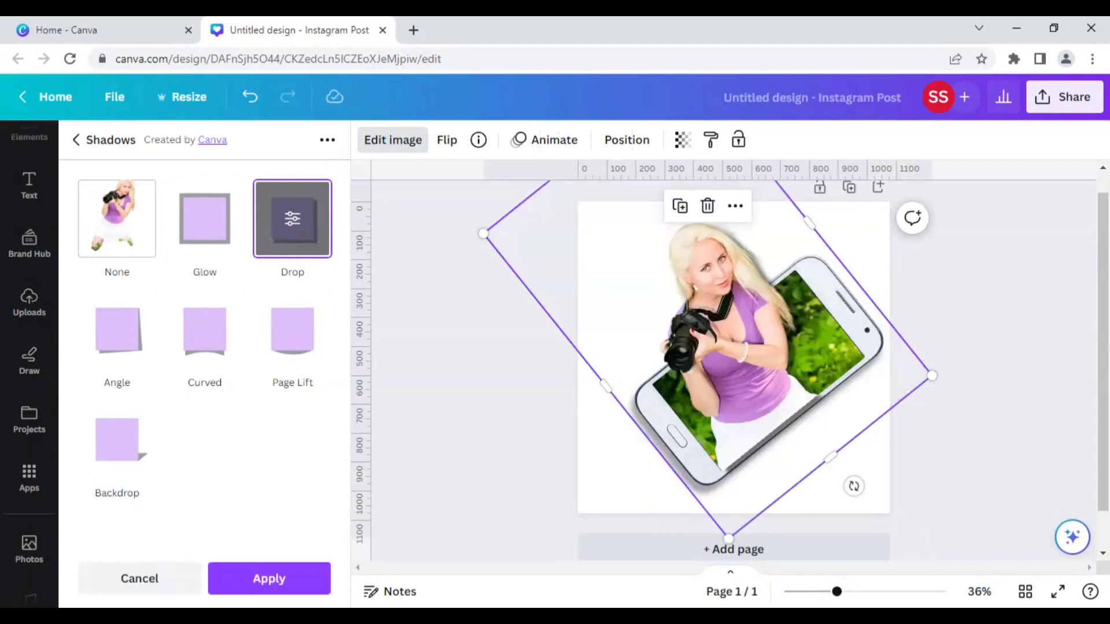
{"action": "left_click", "coordinate": [299, 248]}
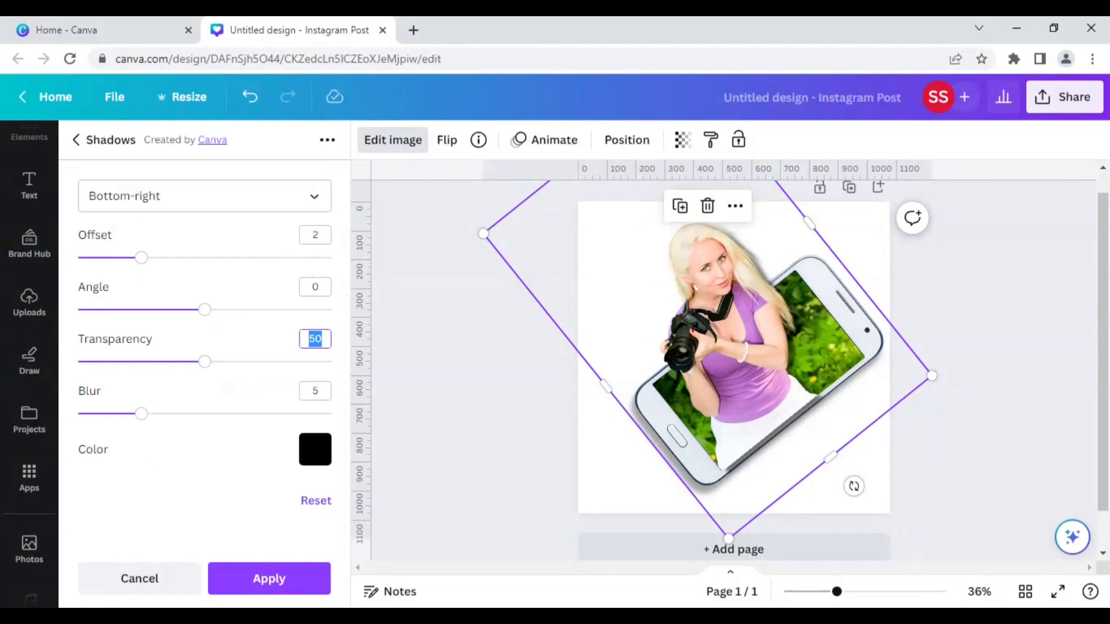
{"action": "key", "text": "Tab"}
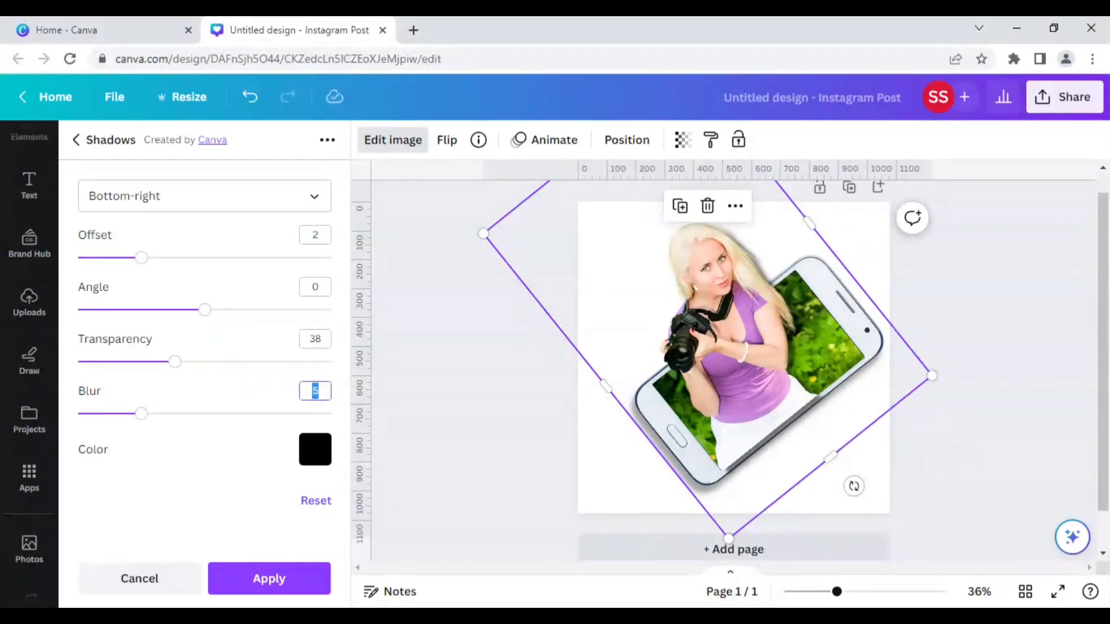
{"action": "type", "text": "9"}
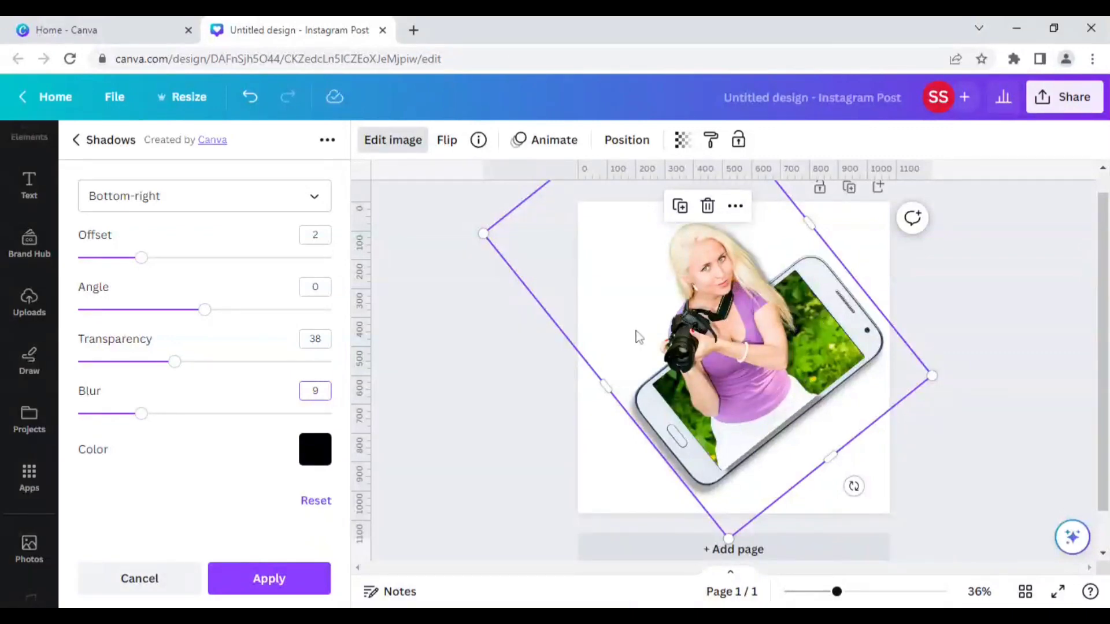
Step: Try the Bottom-left and Left directions for the cut-out's drop shadow
{"action": "left_click", "coordinate": [242, 186]}
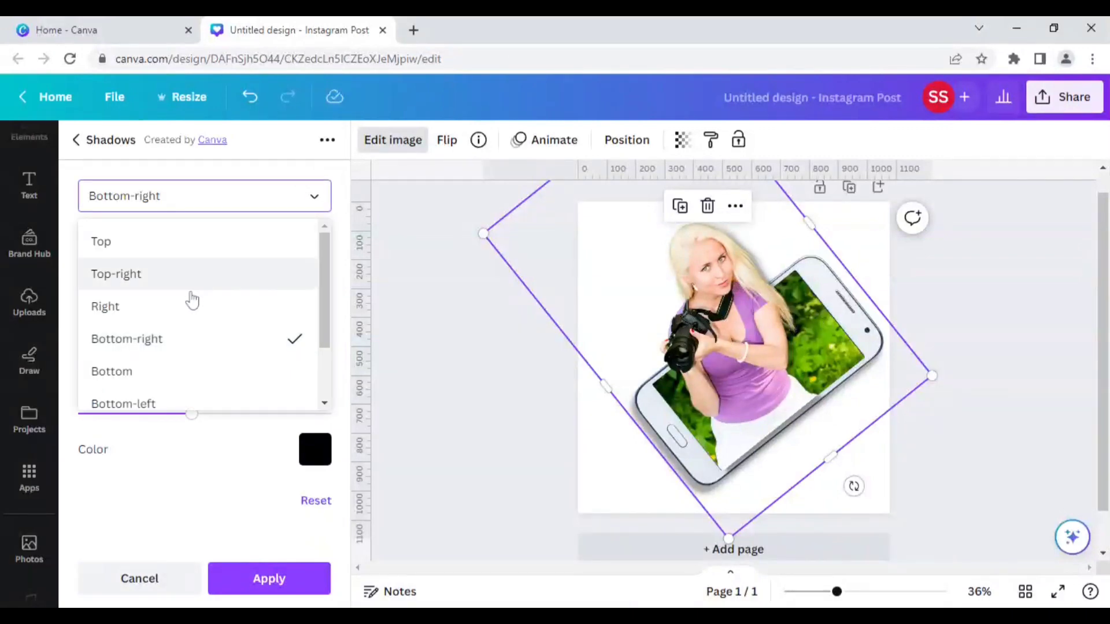
{"action": "left_click", "coordinate": [165, 401]}
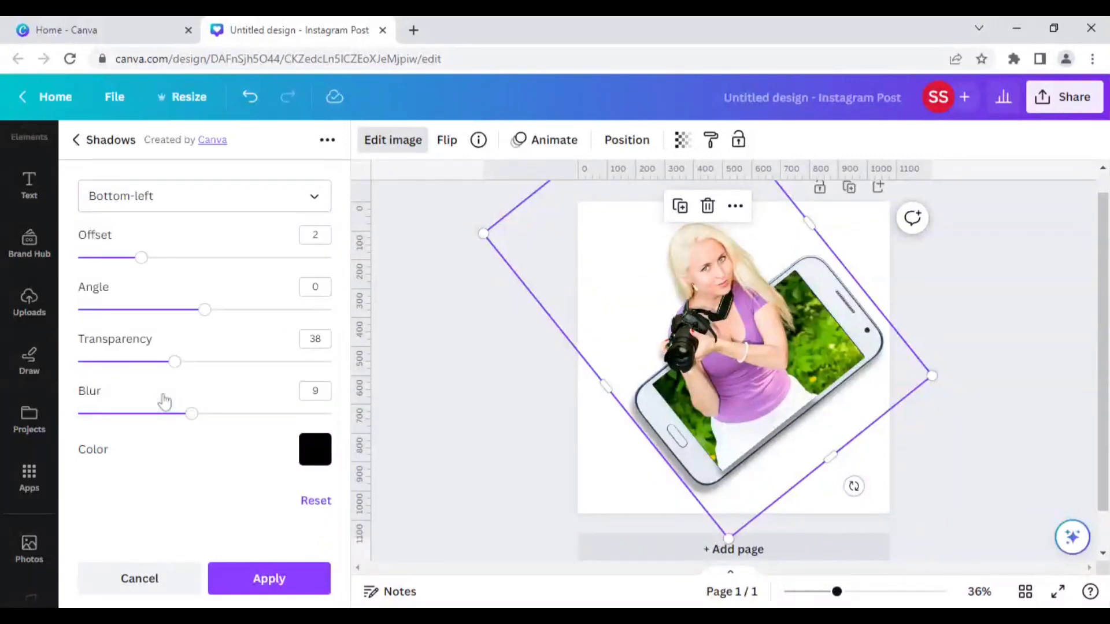
{"action": "left_click", "coordinate": [189, 196]}
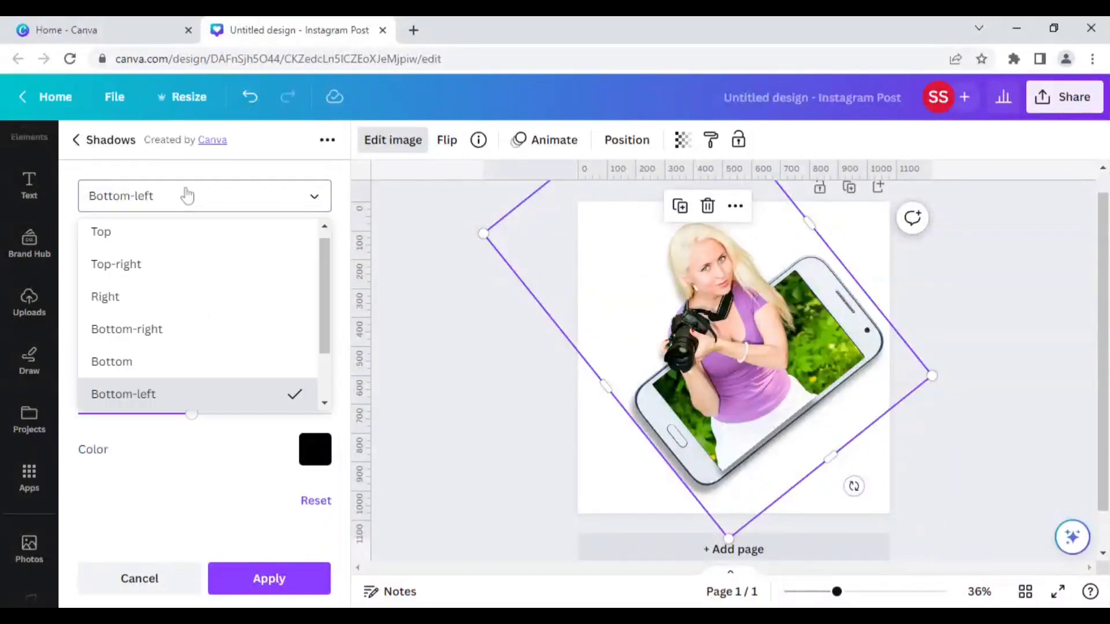
{"action": "scroll", "coordinate": [154, 366], "scroll_direction": "down", "scroll_amount": 2}
{"action": "left_click", "coordinate": [144, 361]}
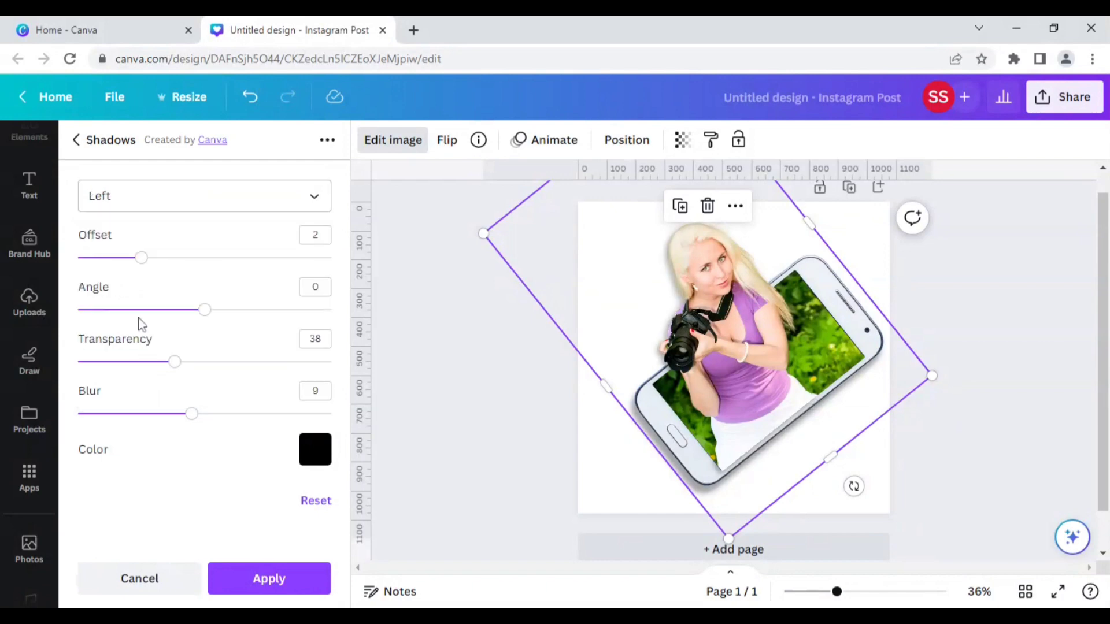
Step: Set the direction of the cut-out's drop shadow to Top-left
{"action": "left_click", "coordinate": [173, 195]}
{"action": "scroll", "coordinate": [165, 344], "scroll_direction": "down", "scroll_amount": 1}
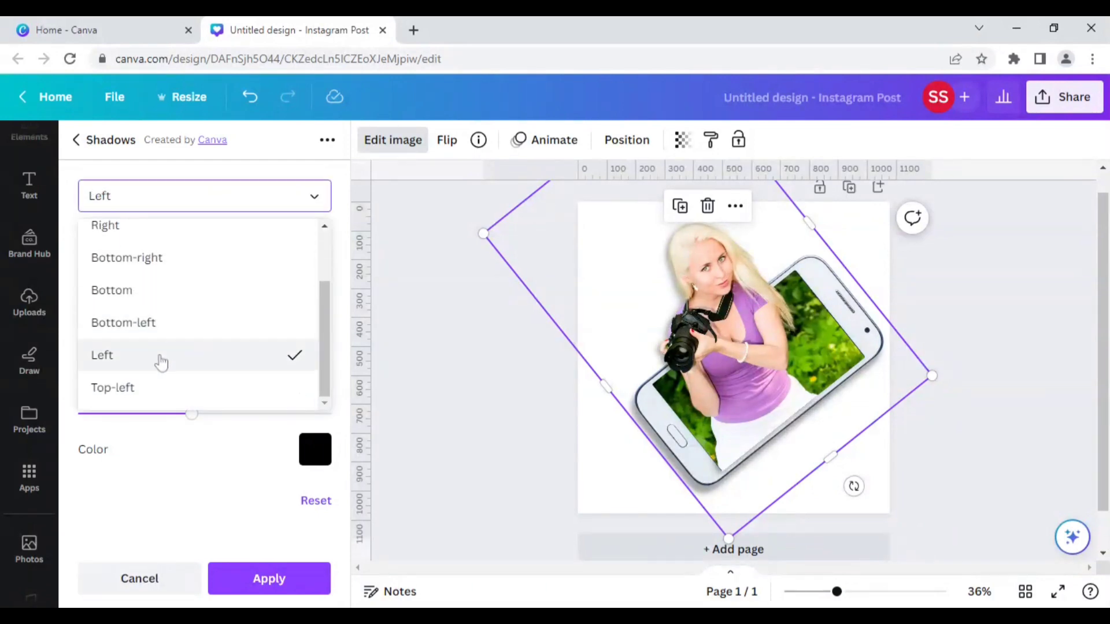
{"action": "left_click", "coordinate": [151, 387]}
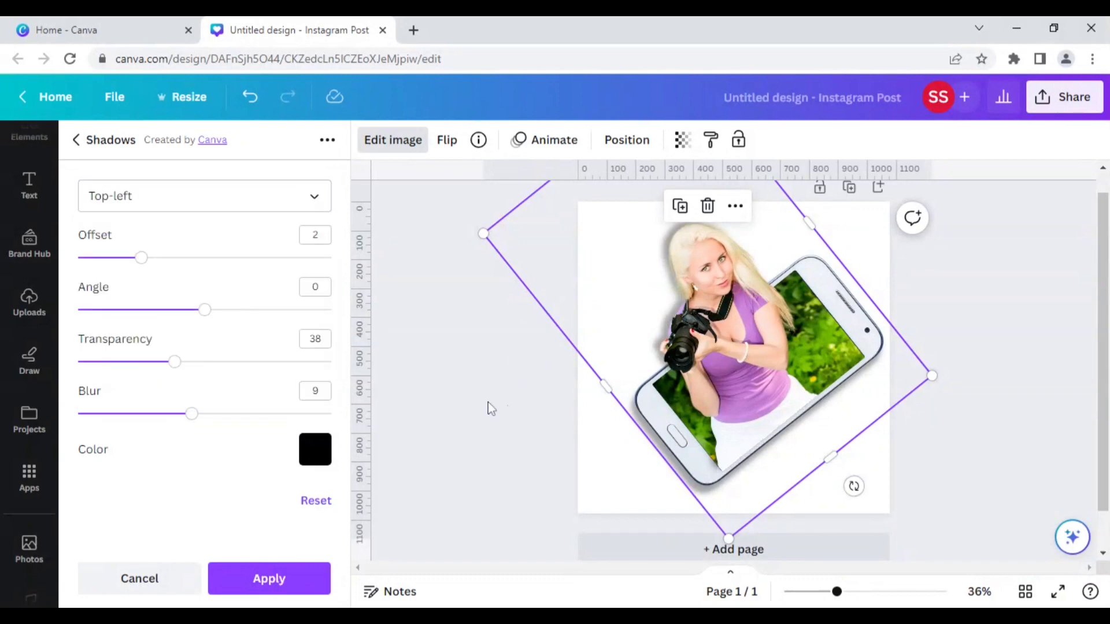
Step: Apply the drop shadow and move the woman's cut-out back into alignment with the green background on the phone screen
{"action": "left_click", "coordinate": [287, 580]}
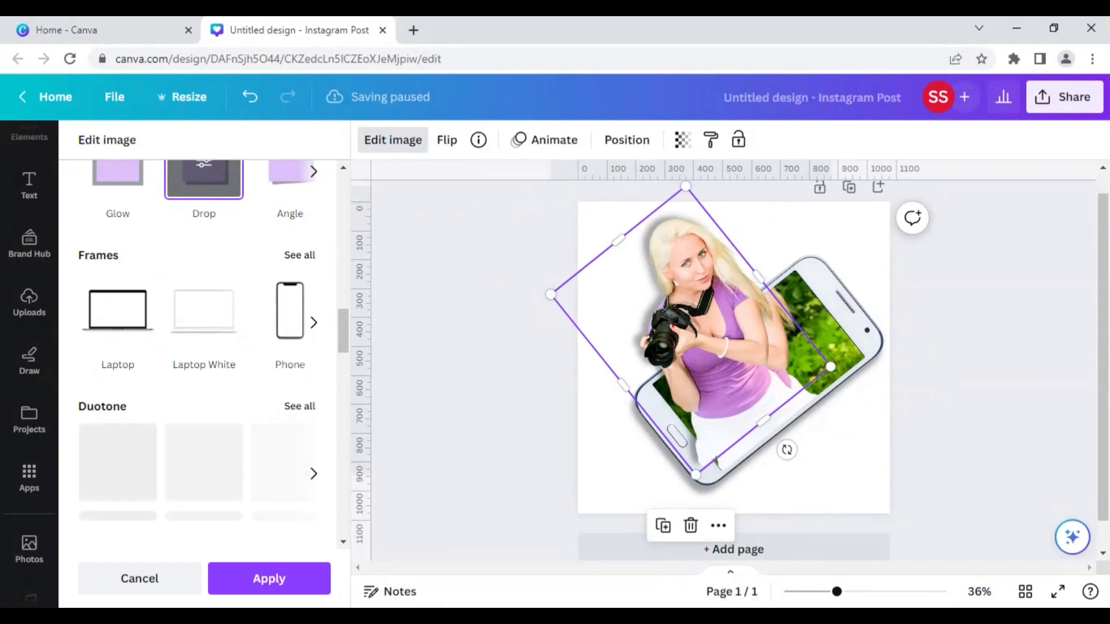
{"action": "left_click", "coordinate": [269, 578]}
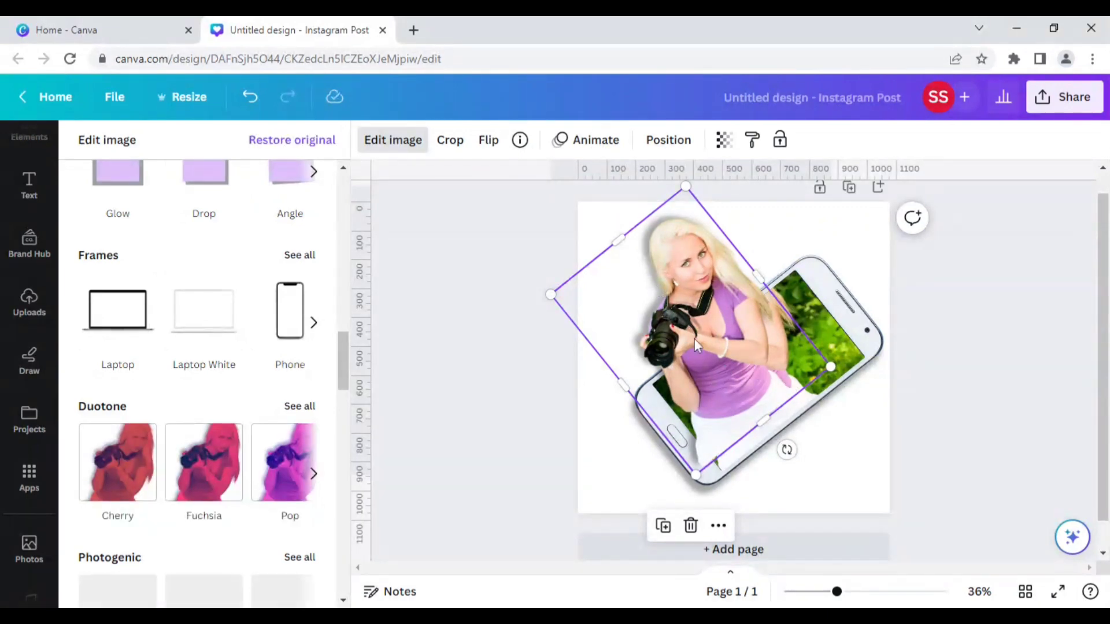
{"action": "left_click_drag", "start_coordinate": [702, 346], "coordinate": [725, 353]}
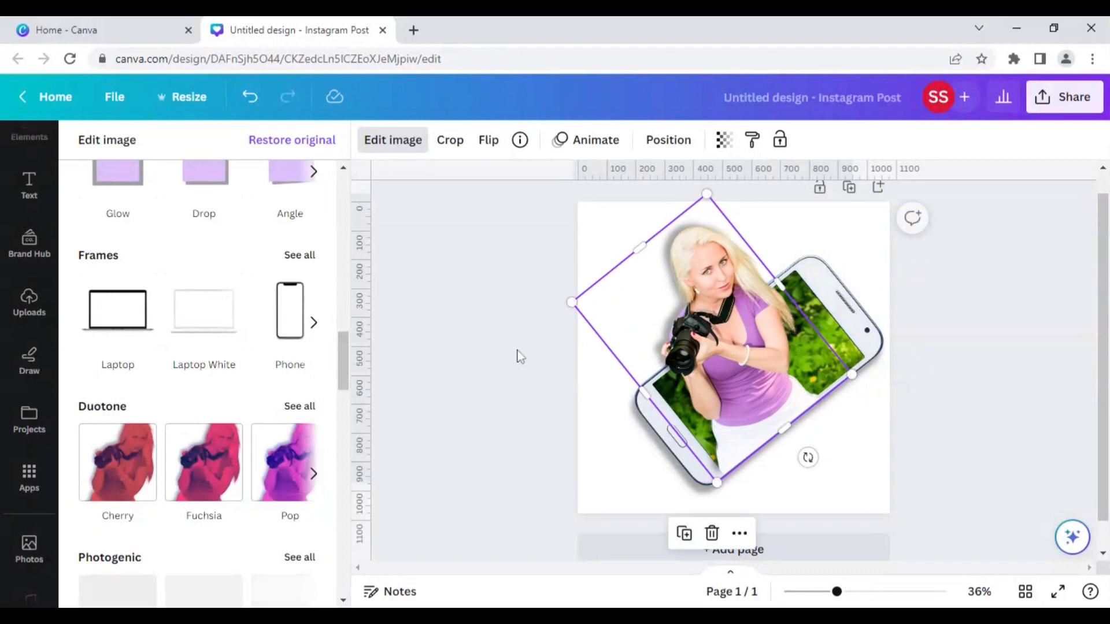
Step: Nudge the woman's cut-out slightly upward to refine its alignment with the phone screen, then deselect it
{"action": "left_click", "coordinate": [490, 358]}
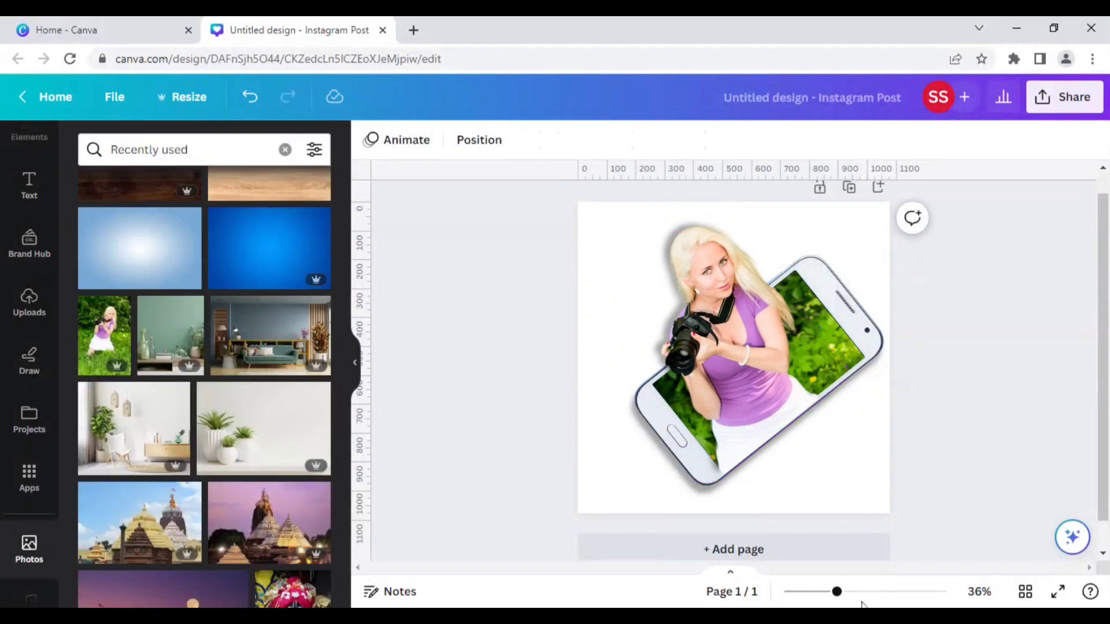
{"action": "left_click_drag", "start_coordinate": [837, 591], "coordinate": [860, 591]}
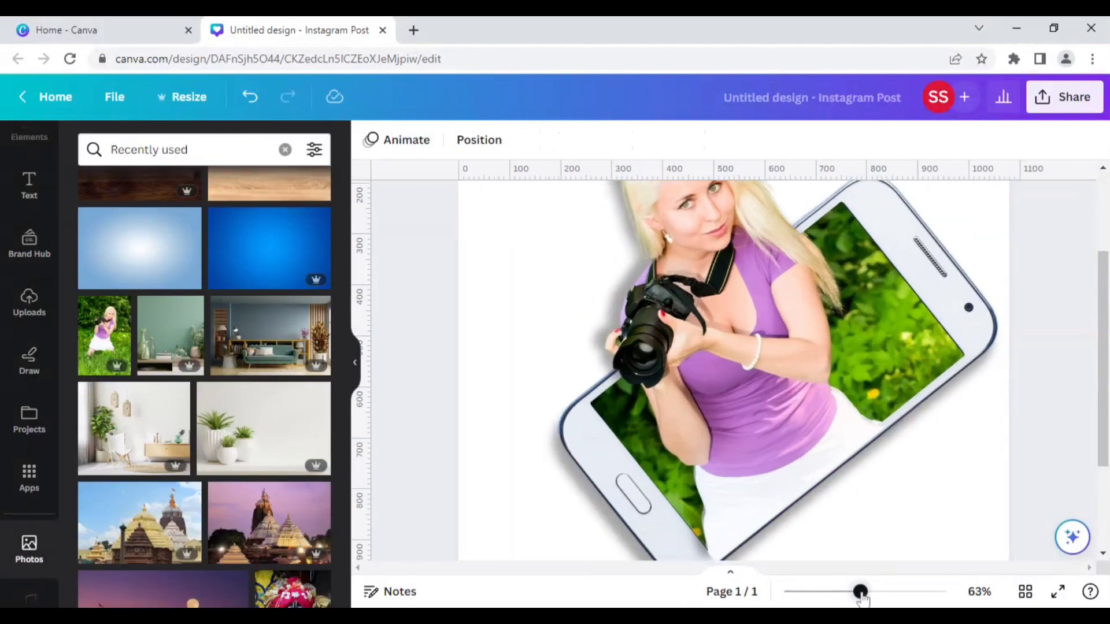
{"action": "left_click_drag", "start_coordinate": [768, 432], "coordinate": [765, 427]}
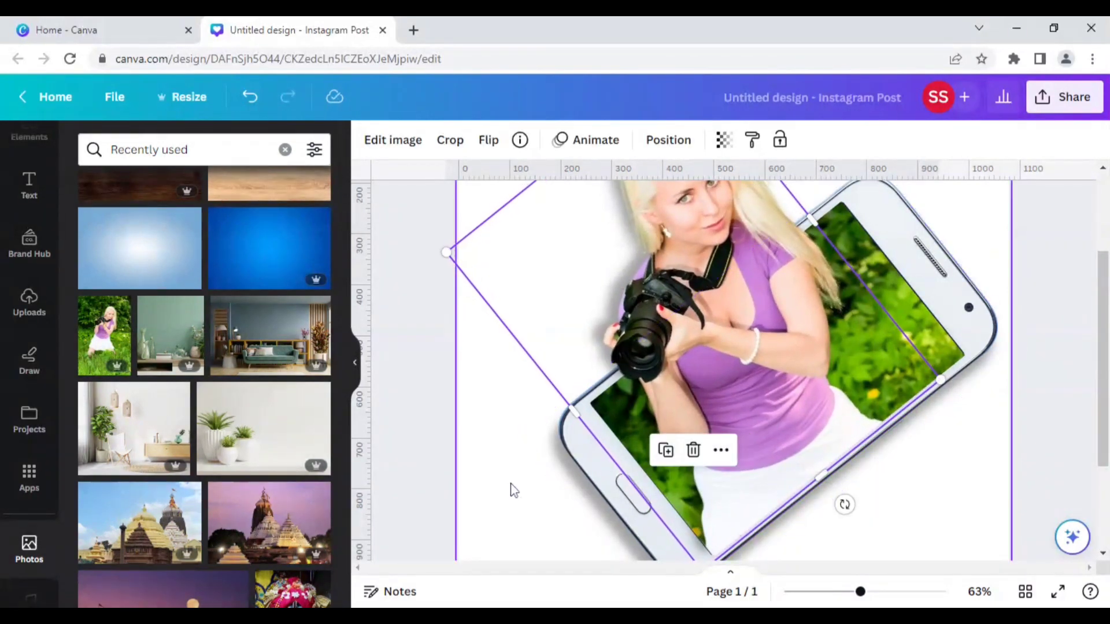
{"action": "left_click", "coordinate": [511, 483]}
{"action": "scroll", "coordinate": [493, 489], "scroll_direction": "up", "scroll_amount": 3}
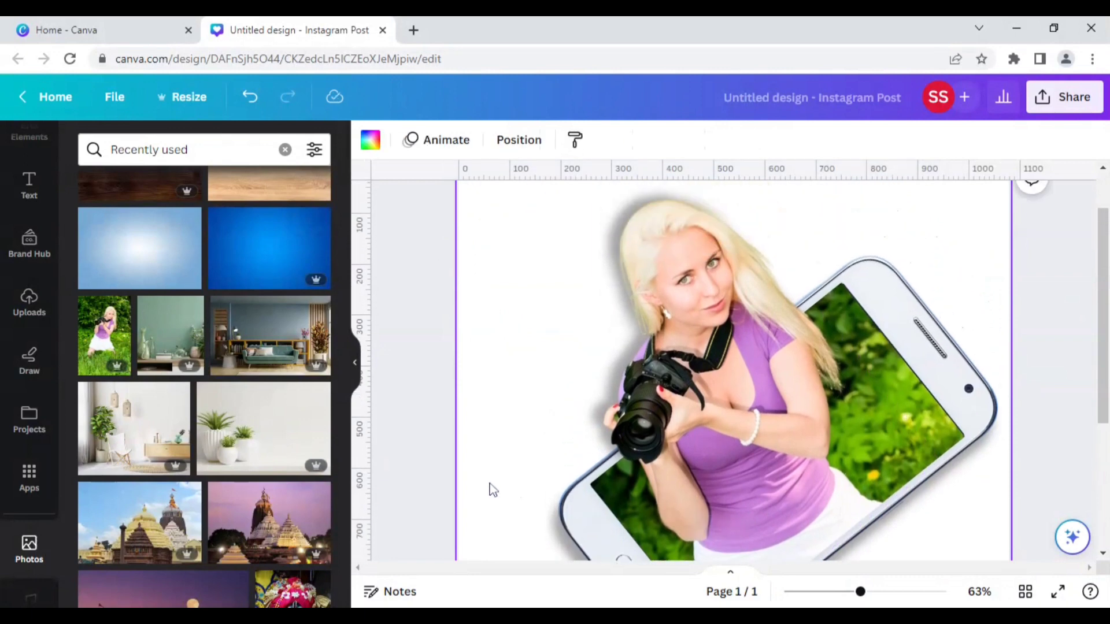
{"action": "left_click_drag", "start_coordinate": [860, 593], "coordinate": [827, 592]}
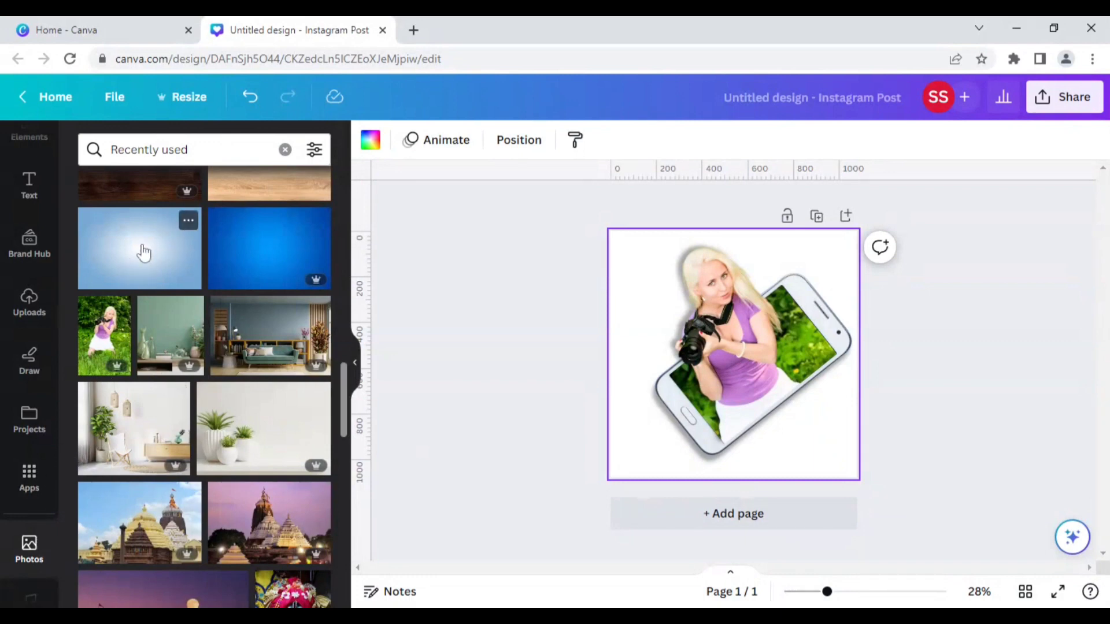
Step: Check the title and licence details of the sky blue gradient photo and the woman-with-camera photo
{"action": "left_click", "coordinate": [189, 220]}
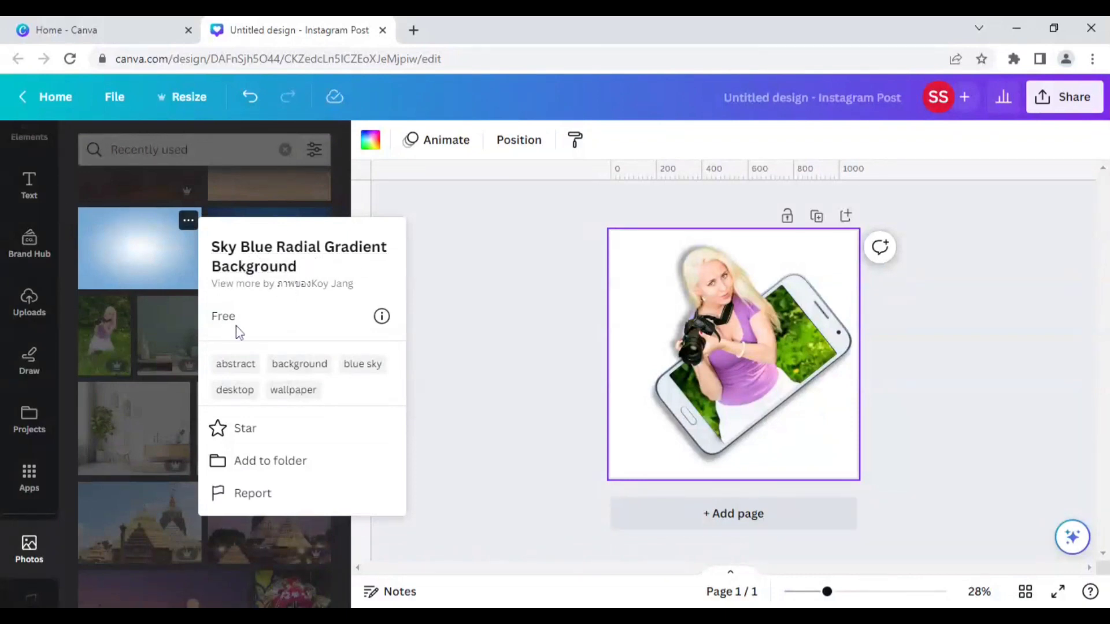
{"action": "left_click", "coordinate": [64, 306]}
{"action": "scroll", "coordinate": [64, 306], "scroll_direction": "down", "scroll_amount": 7}
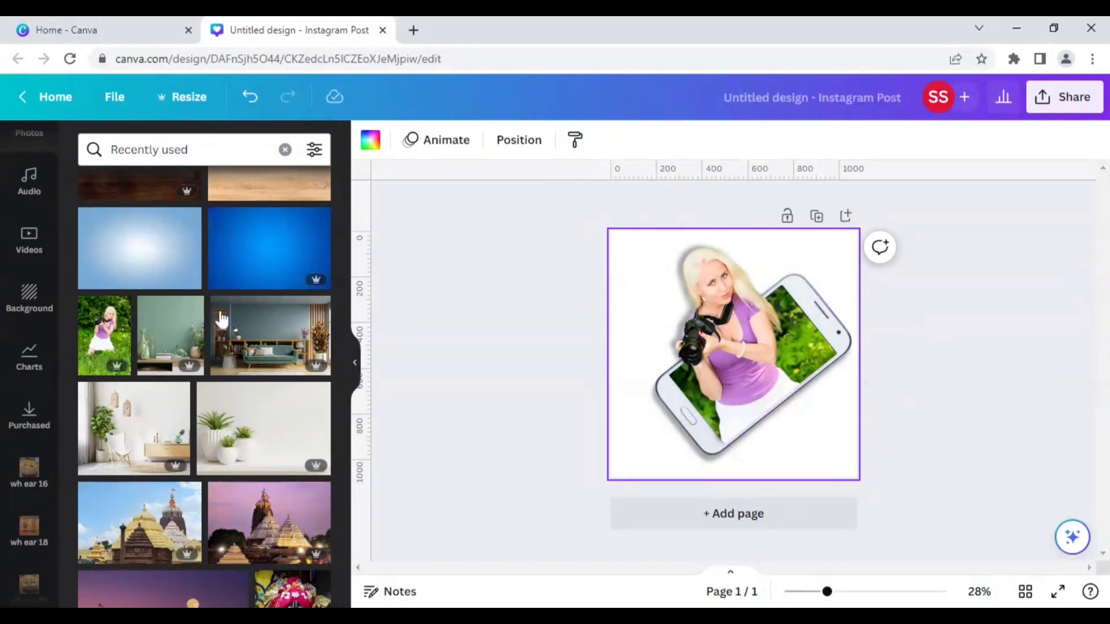
{"action": "left_click", "coordinate": [118, 312]}
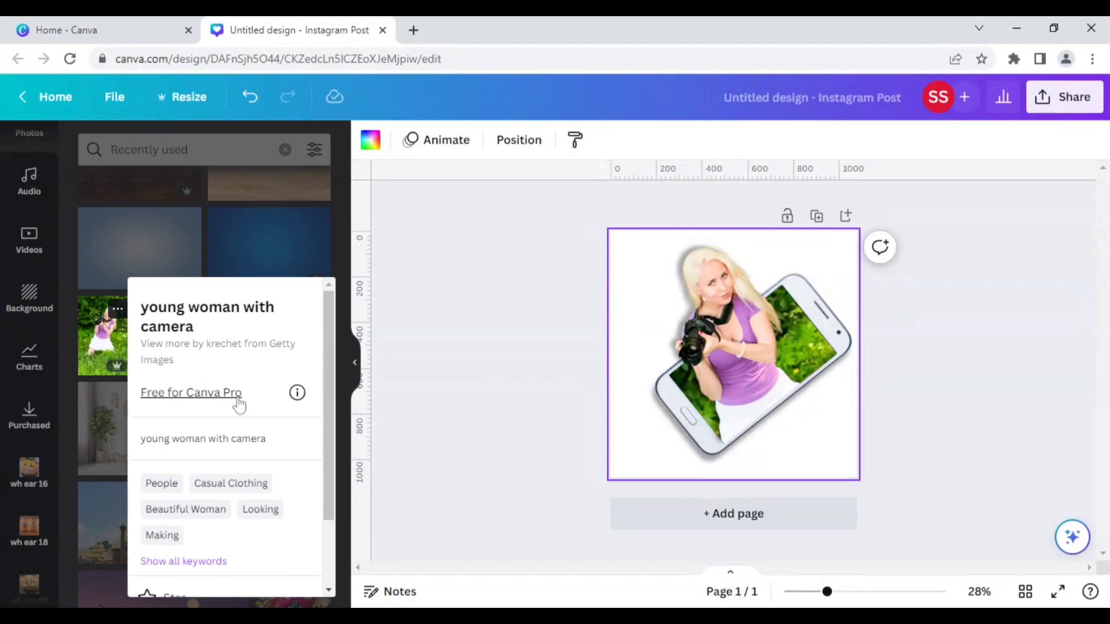
{"action": "left_click", "coordinate": [416, 365]}
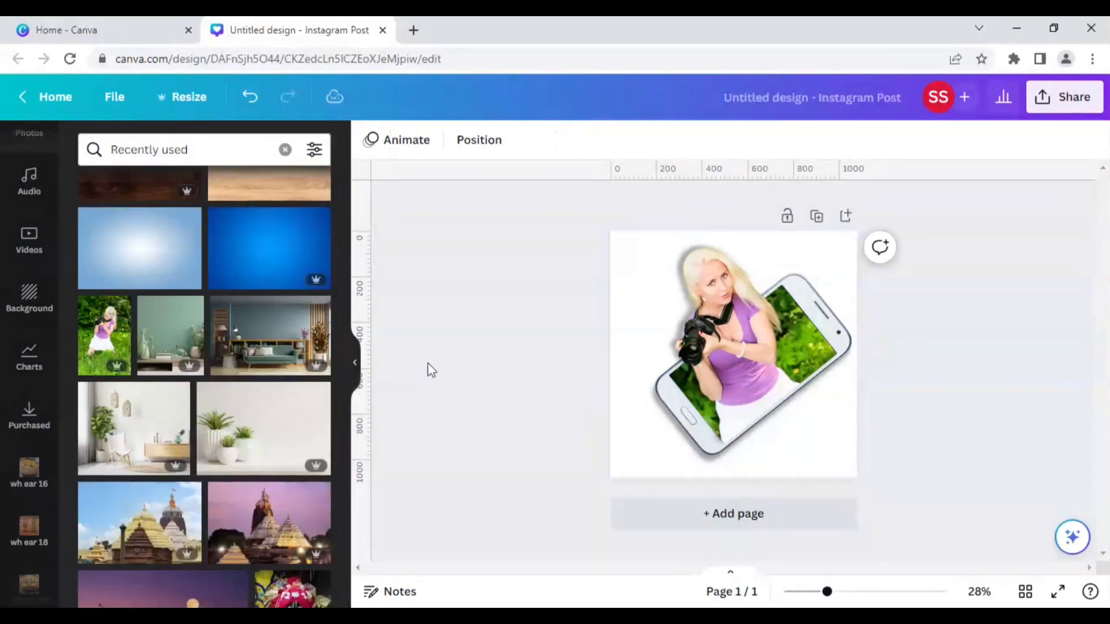
Step: Add the Sky Blue Radial Gradient Background photo to the page and set it as the page background
{"action": "left_click", "coordinate": [140, 260]}
{"action": "right_click", "coordinate": [680, 358]}
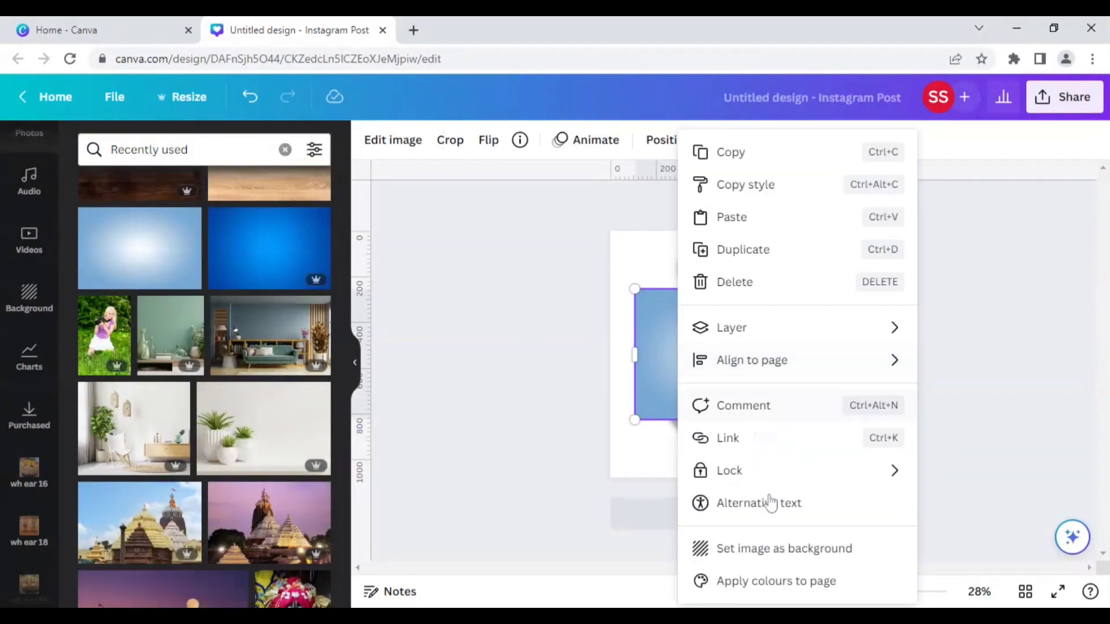
{"action": "left_click", "coordinate": [775, 548]}
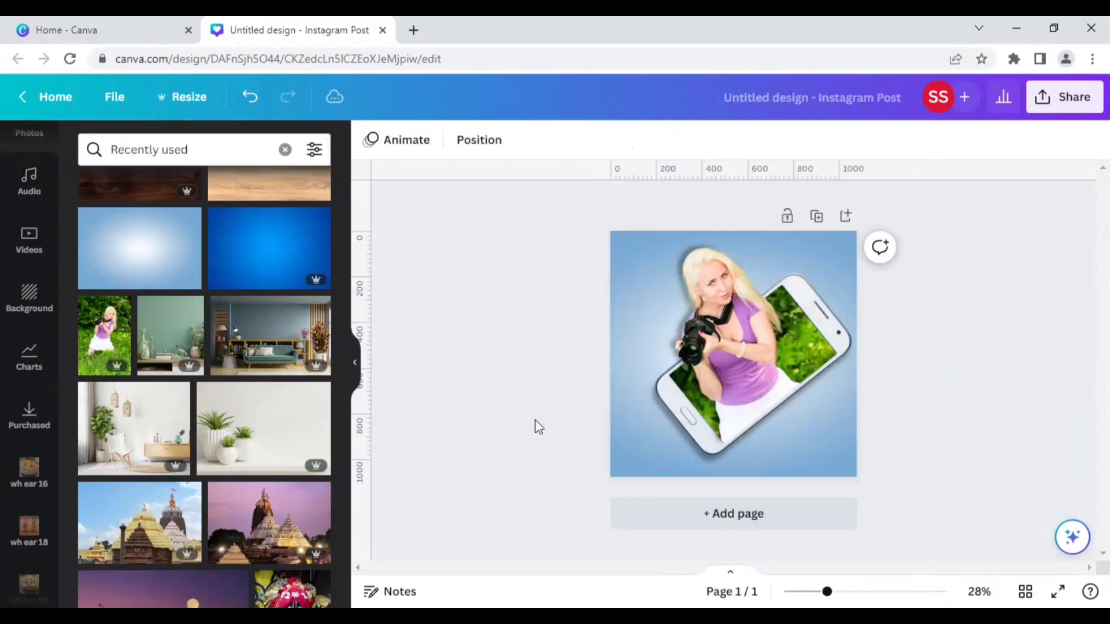